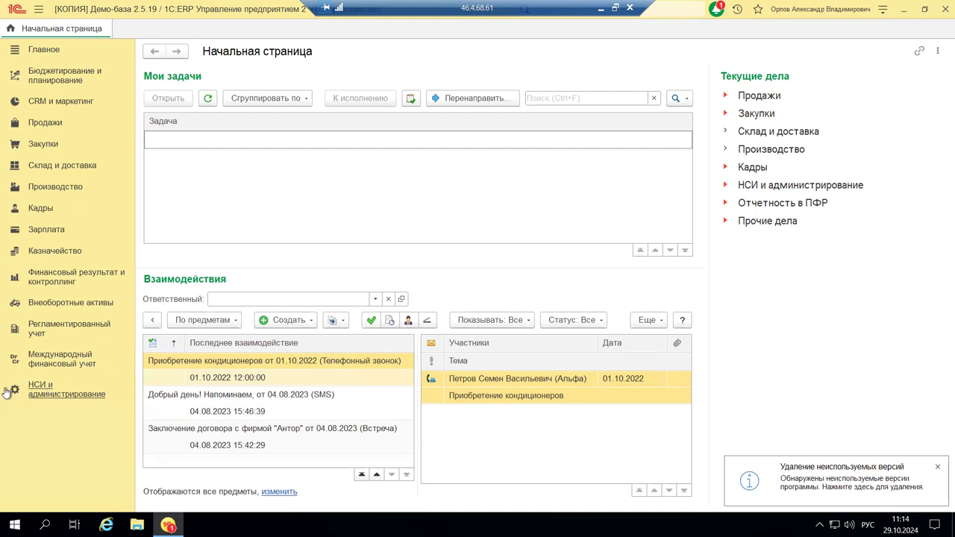
Open the organization Андромеда Плюс from НСИ и администрирование and review its taxation system settings under Учетная политика и налоги.
{"action": "left_click", "coordinate": [60, 396]}
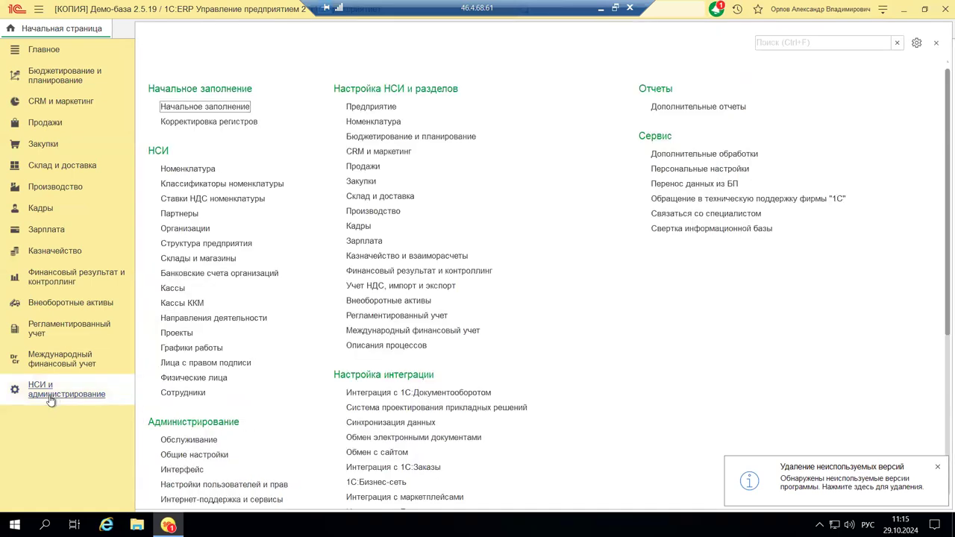
{"action": "left_click", "coordinate": [193, 235]}
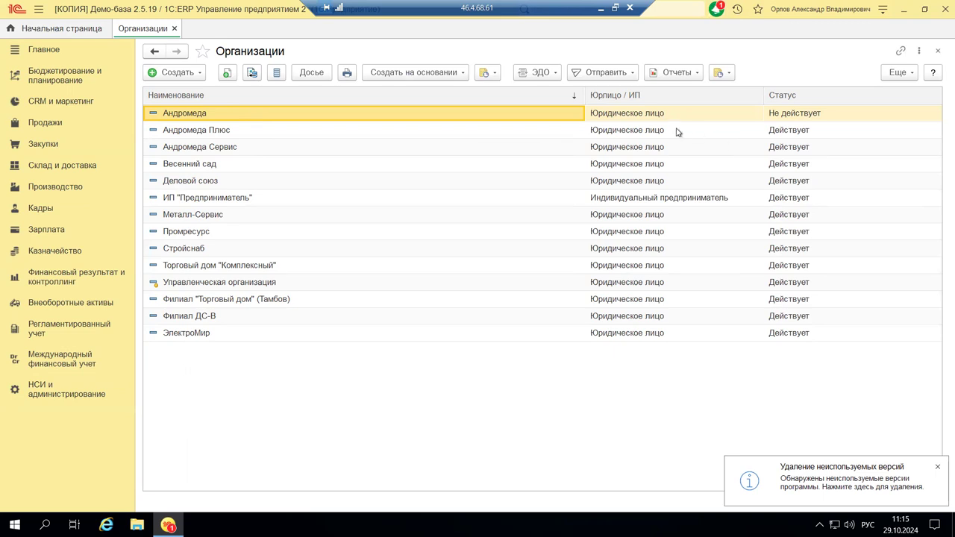
{"action": "left_click", "coordinate": [611, 130]}
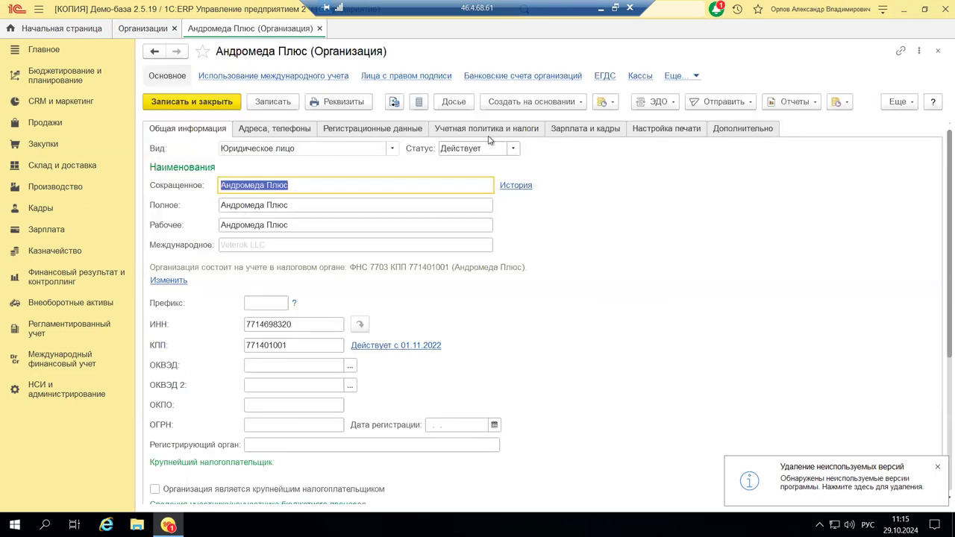
{"action": "left_click", "coordinate": [457, 130]}
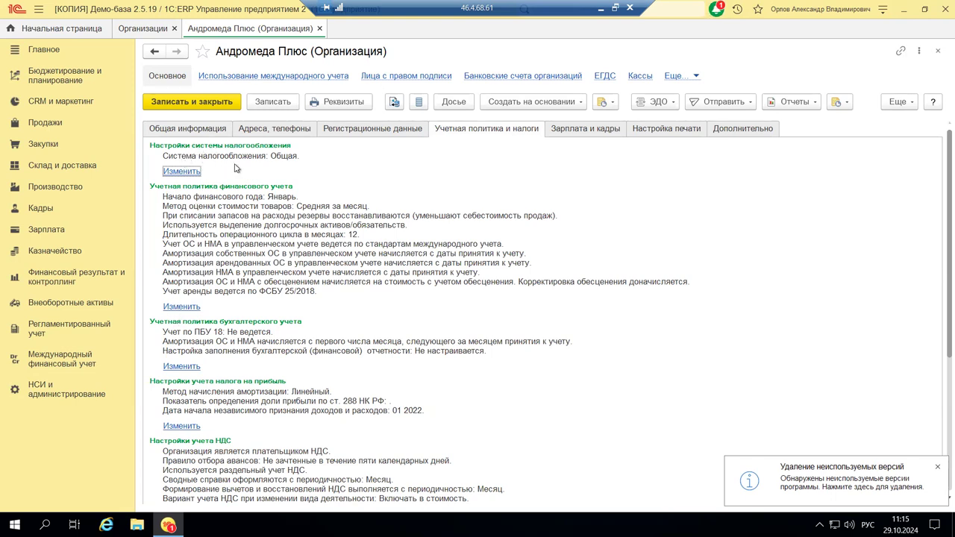
{"action": "left_click", "coordinate": [179, 172]}
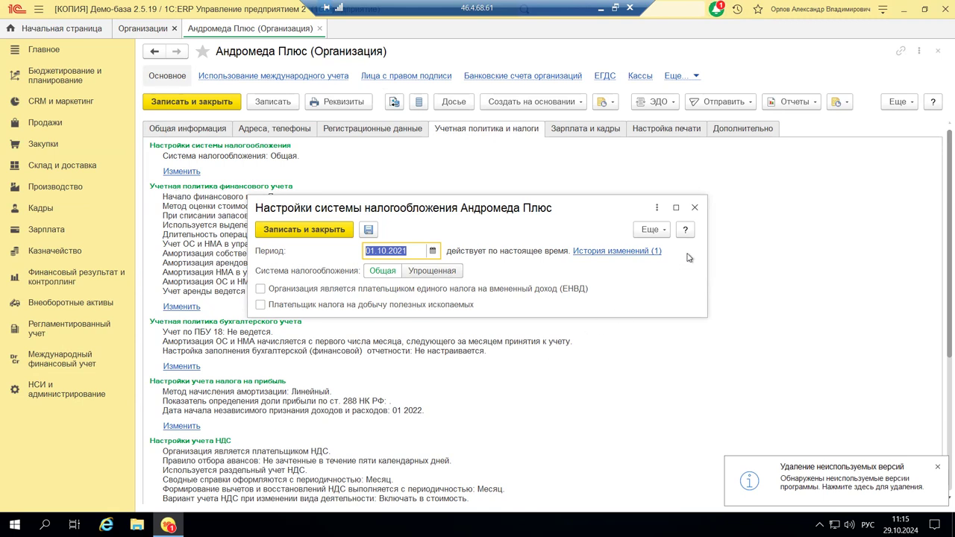
{"action": "left_click", "coordinate": [695, 208]}
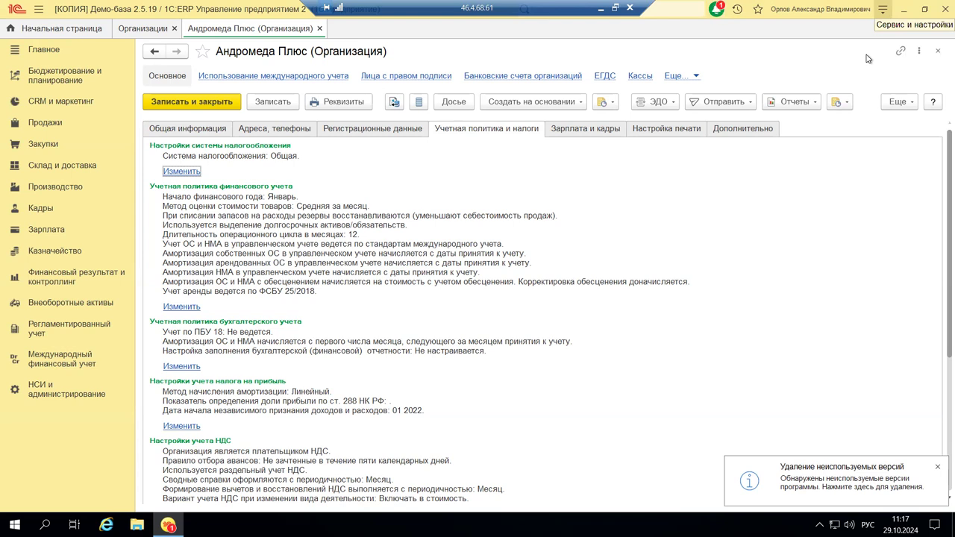
Check the platform and configuration release in the program information window, then close it.
{"action": "left_click", "coordinate": [883, 9]}
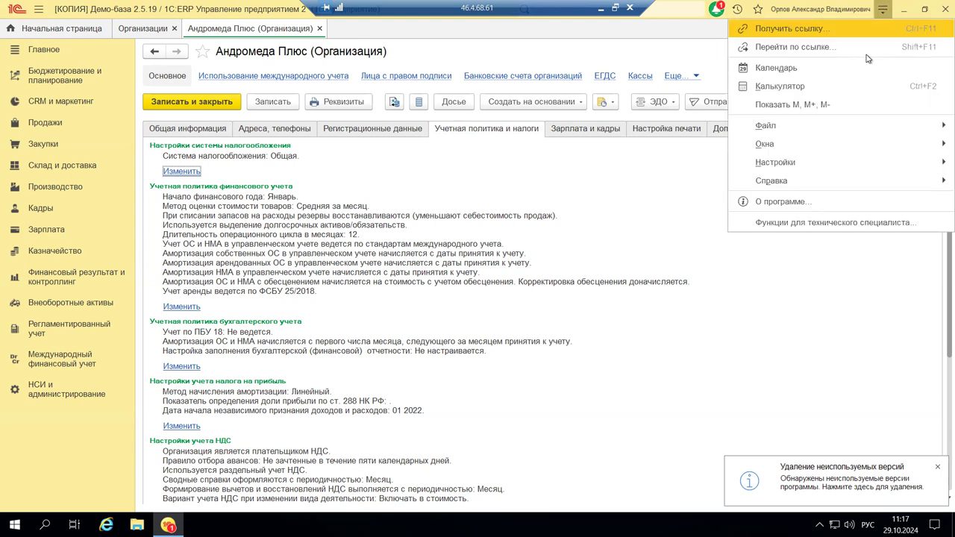
{"action": "left_click", "coordinate": [780, 201]}
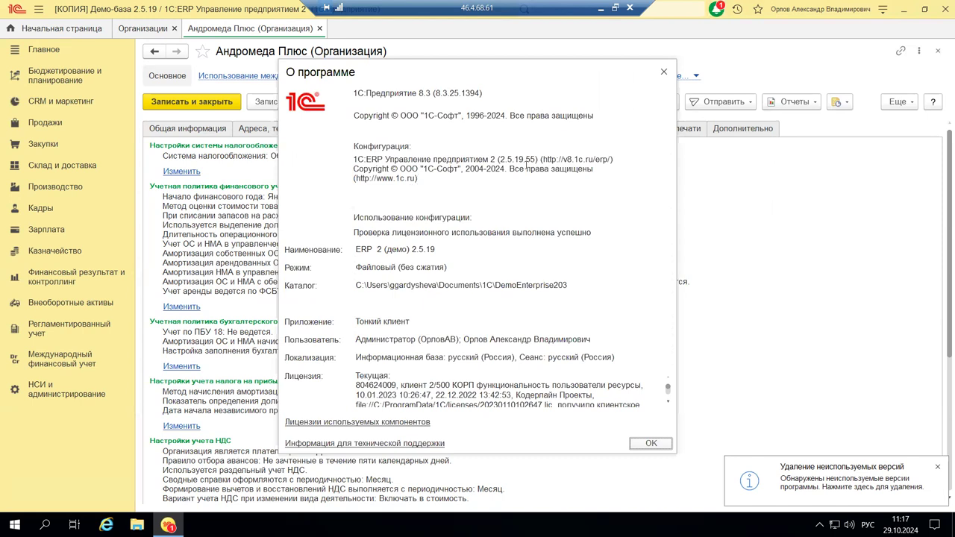
{"action": "left_click", "coordinate": [662, 74]}
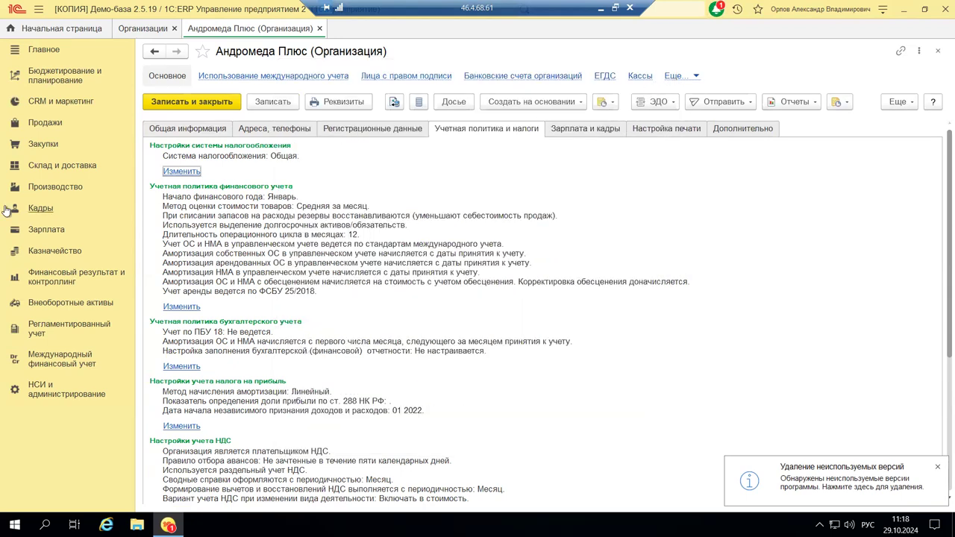
Look through the commands of the Зарплата section, down to the Выплаты, Бухучет and См. также groups.
{"action": "left_click", "coordinate": [45, 231]}
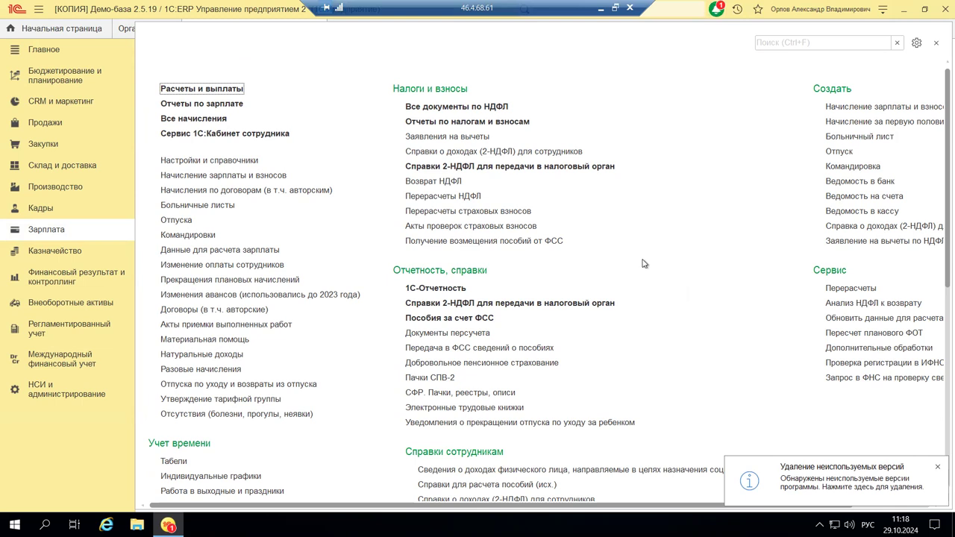
{"action": "scroll", "coordinate": [644, 264], "scroll_direction": "down", "scroll_amount": 4}
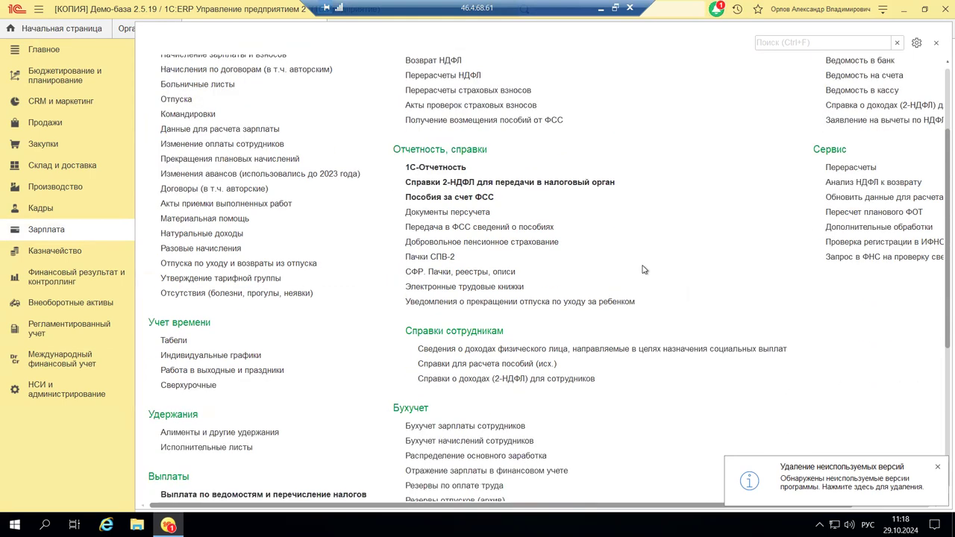
{"action": "scroll", "coordinate": [644, 270], "scroll_direction": "down", "scroll_amount": 8}
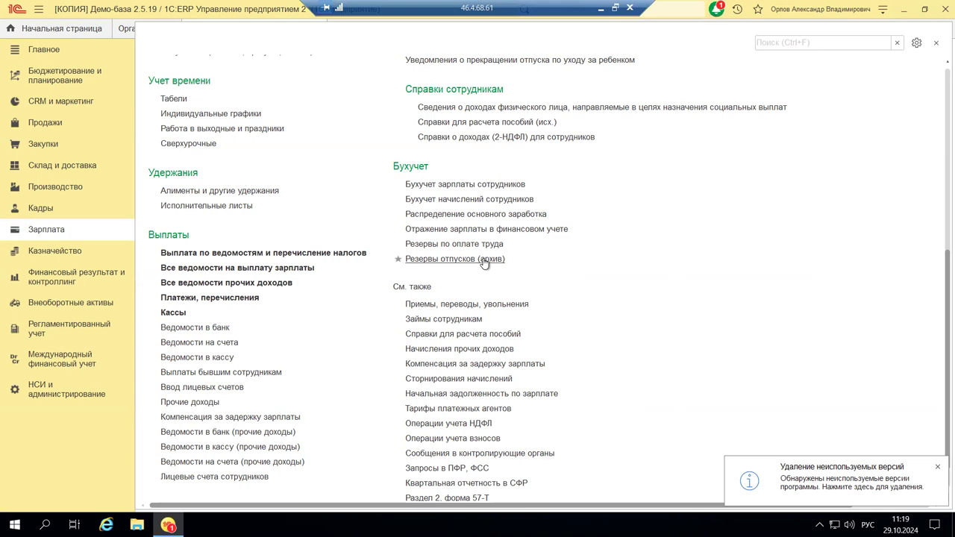
{"action": "scroll", "coordinate": [484, 265], "scroll_direction": "down", "scroll_amount": 1}
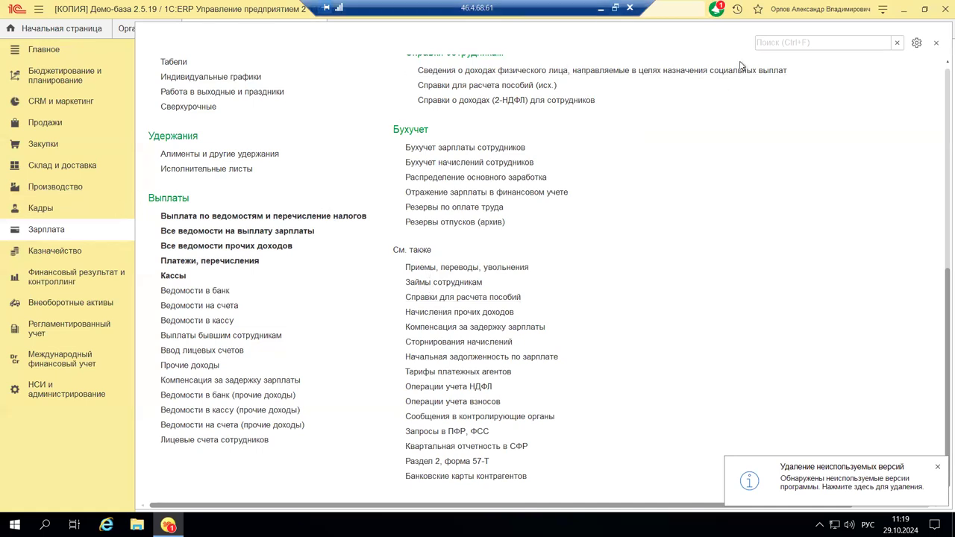
Switch to the PowerPoint presentation and show slide 6 with the НДФЛ rates by annual income.
{"action": "left_click", "coordinate": [601, 8]}
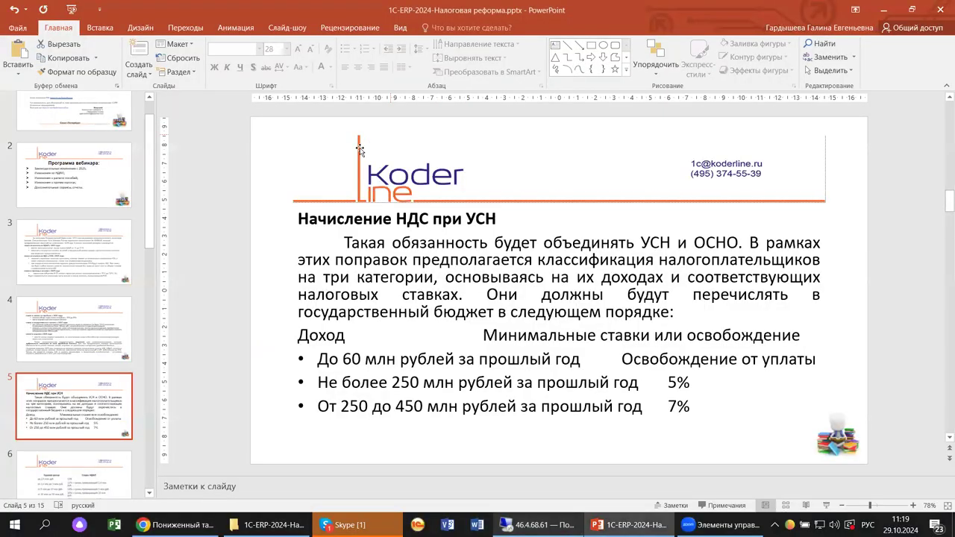
{"action": "scroll", "coordinate": [46, 317], "scroll_direction": "down", "scroll_amount": 1}
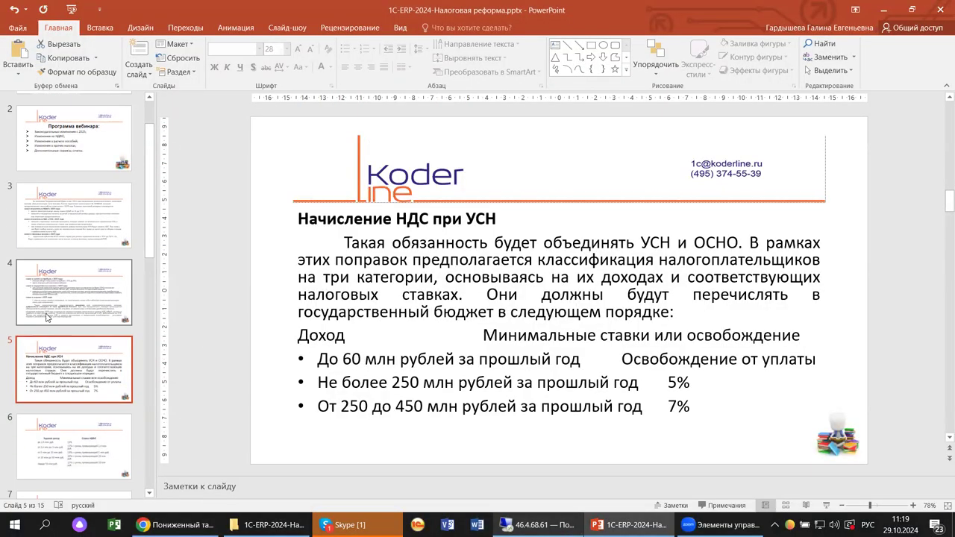
{"action": "scroll", "coordinate": [47, 317], "scroll_direction": "down", "scroll_amount": 2}
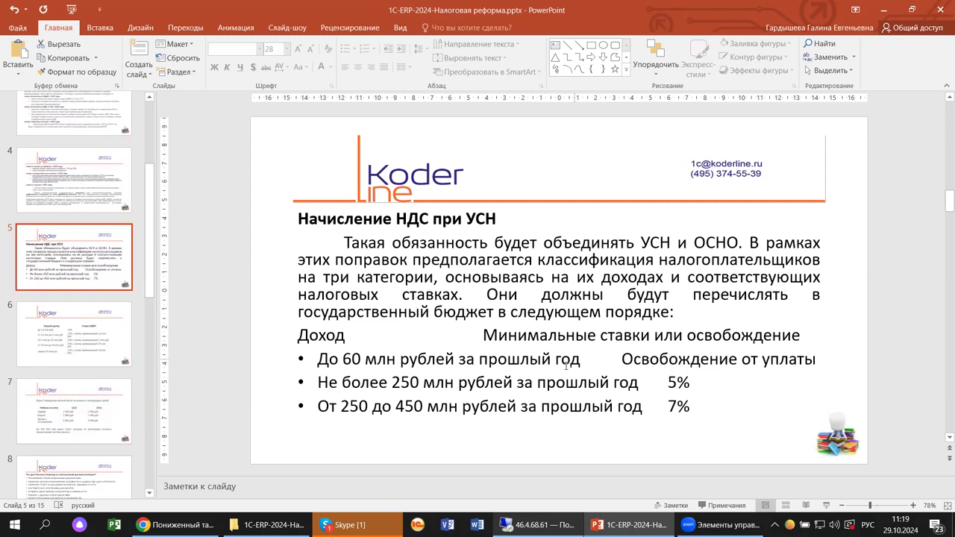
{"action": "left_click", "coordinate": [55, 337]}
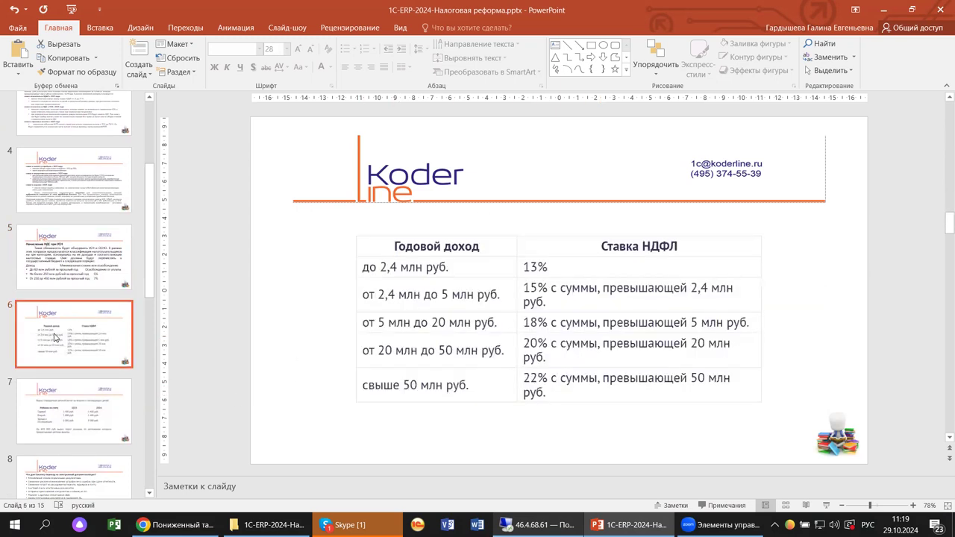
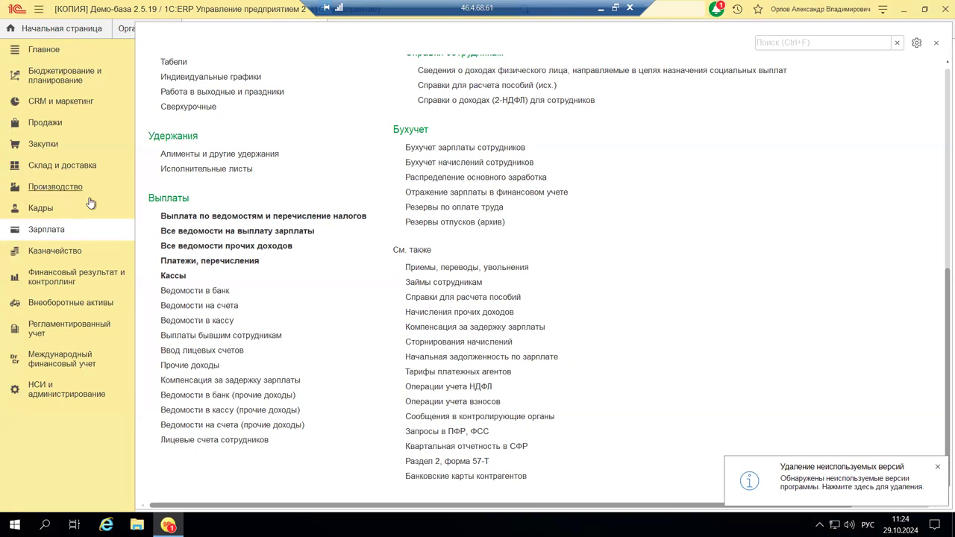
Open the regulated reports under Регламентированный учет, dismissing the login and 1С-Отчетность promotional windows, and view the available Личные кабинеты before closing the form.
{"action": "left_click", "coordinate": [97, 330]}
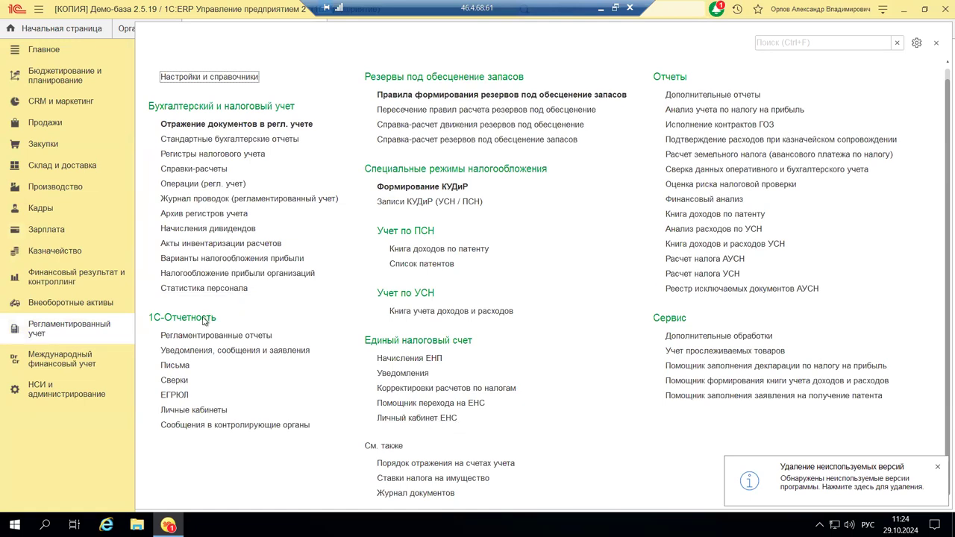
{"action": "left_click", "coordinate": [166, 337]}
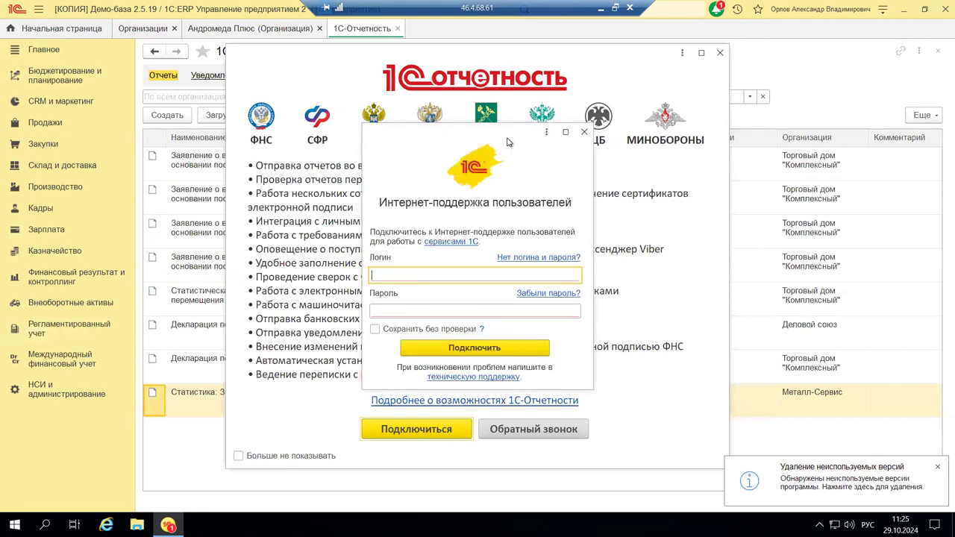
{"action": "left_click", "coordinate": [584, 132]}
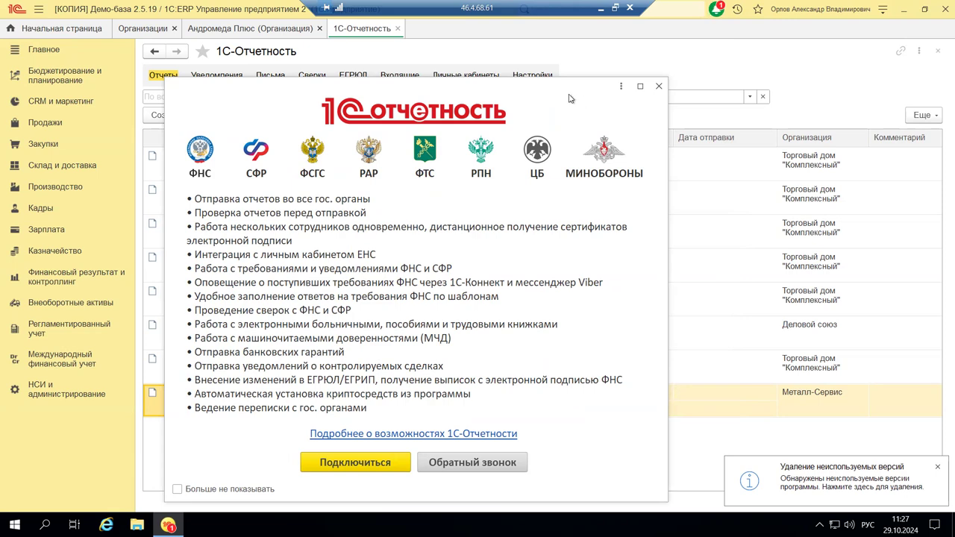
{"action": "left_click_drag", "start_coordinate": [571, 98], "coordinate": [596, 94]}
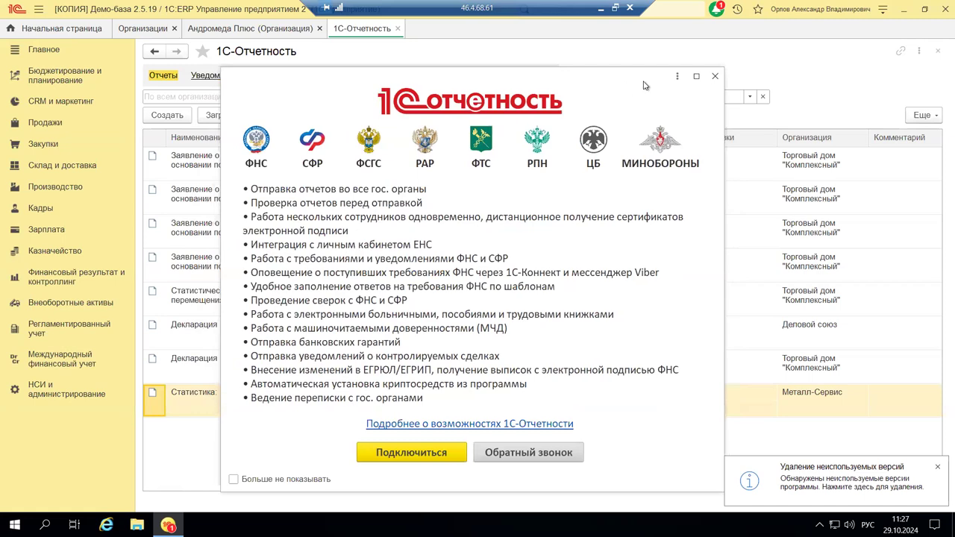
{"action": "left_click_drag", "start_coordinate": [626, 88], "coordinate": [647, 84]}
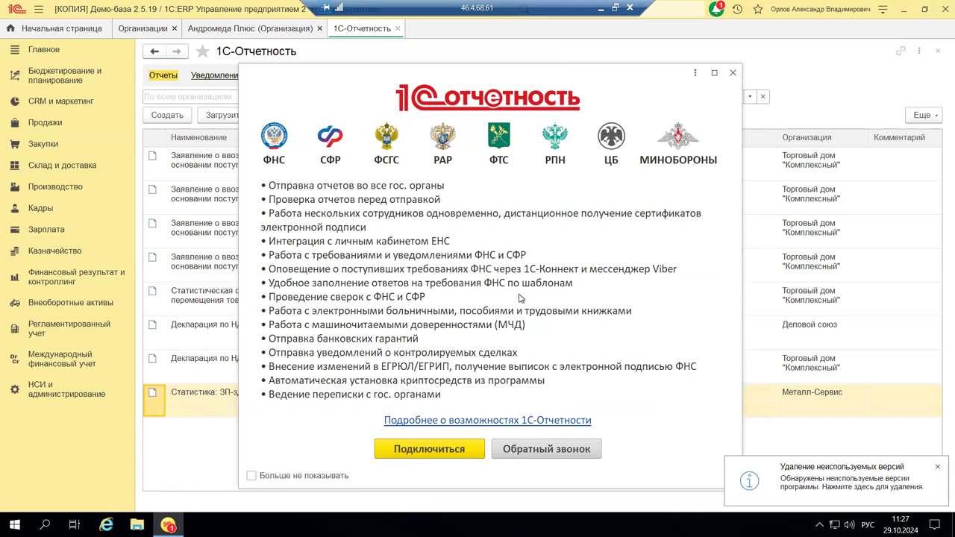
{"action": "left_click", "coordinate": [735, 74]}
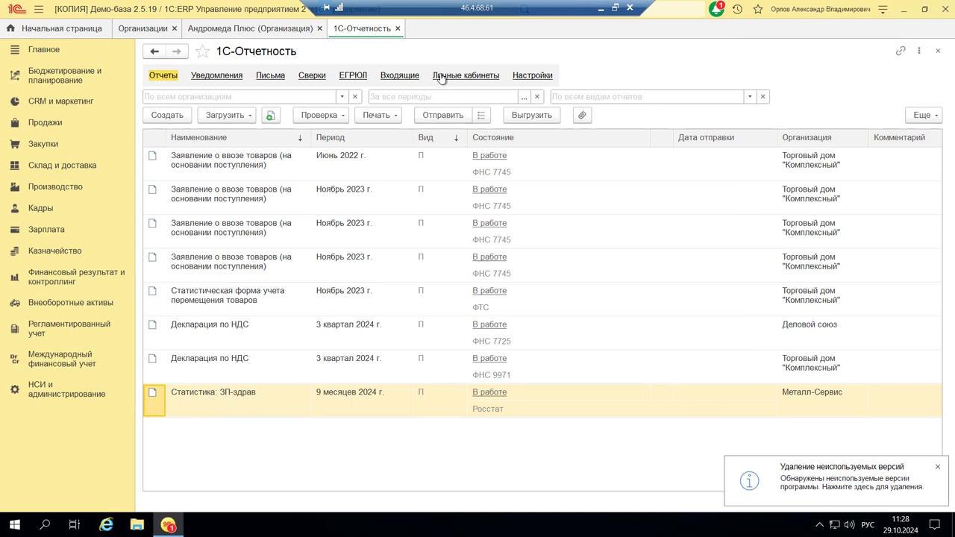
{"action": "left_click", "coordinate": [482, 77]}
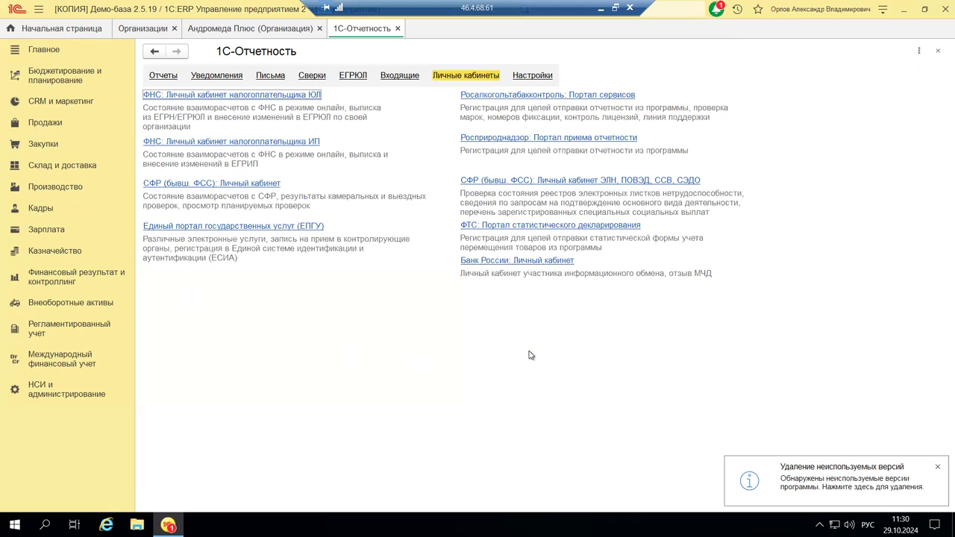
{"action": "left_click", "coordinate": [939, 53]}
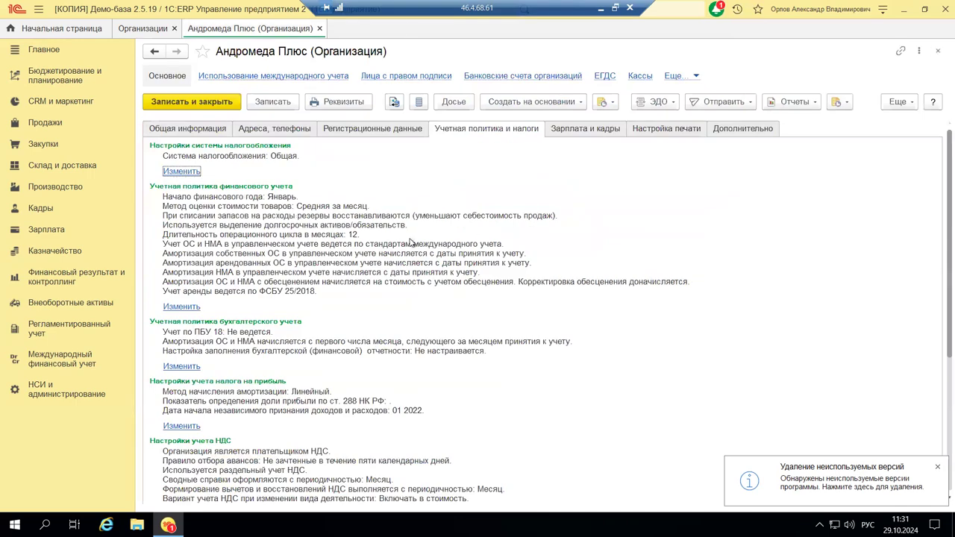
View Личный кабинет ЕНС for Андромеда Плюс and its 1С-Отчетность connection page, then close both forms.
{"action": "left_click", "coordinate": [32, 331]}
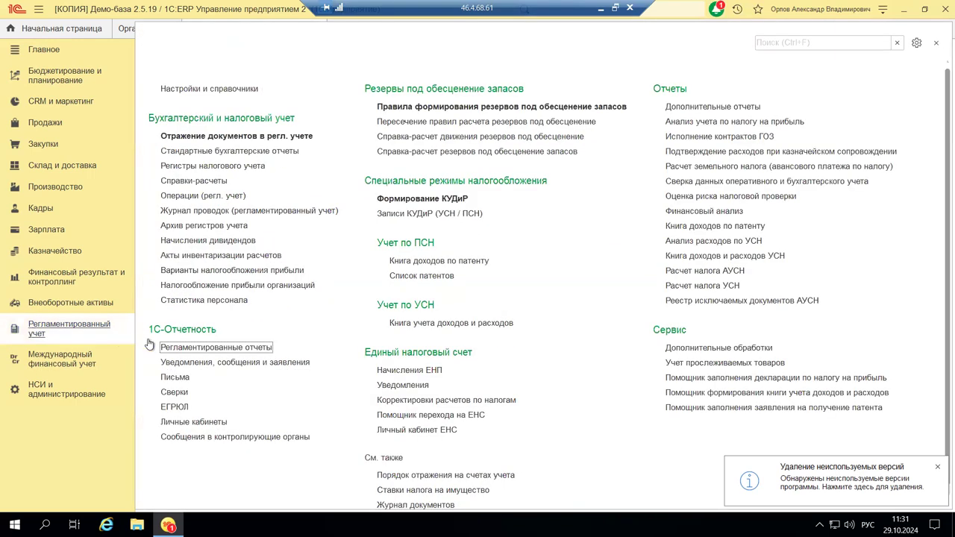
{"action": "left_click", "coordinate": [406, 431]}
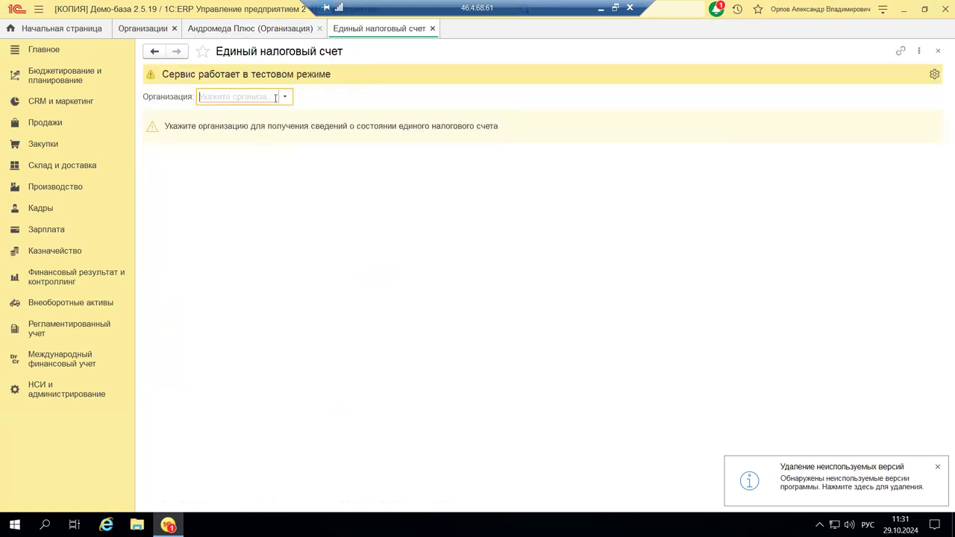
{"action": "left_click", "coordinate": [289, 101]}
{"action": "left_click", "coordinate": [274, 131]}
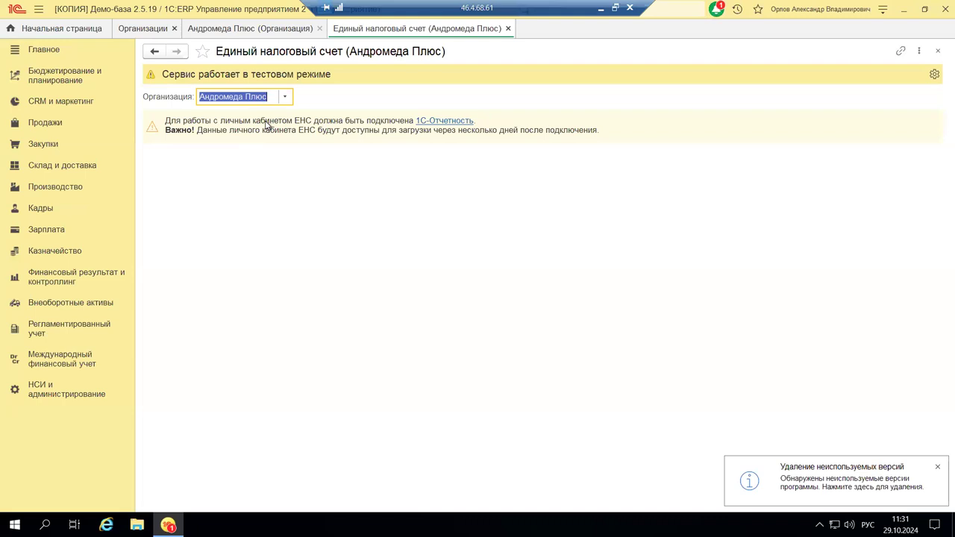
{"action": "left_click", "coordinate": [459, 123]}
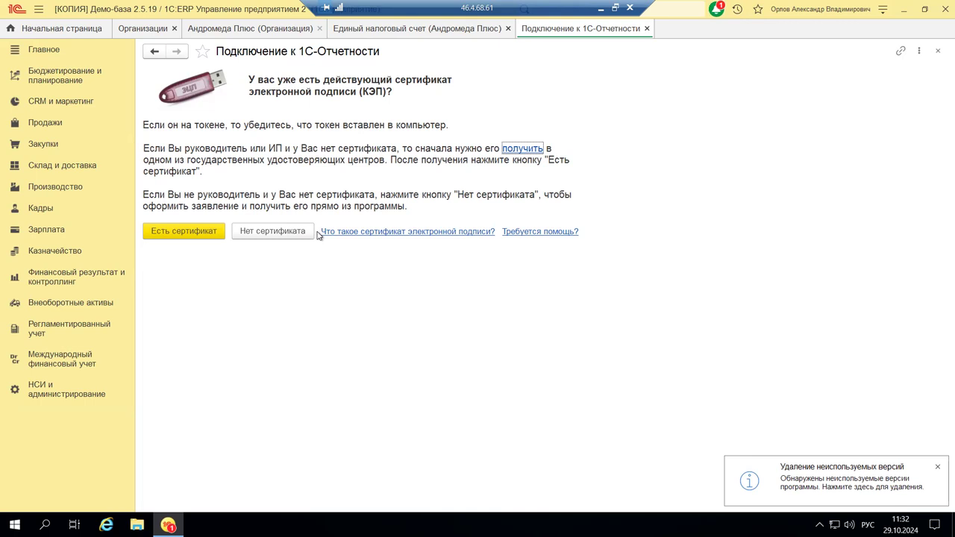
{"action": "left_click", "coordinate": [938, 51]}
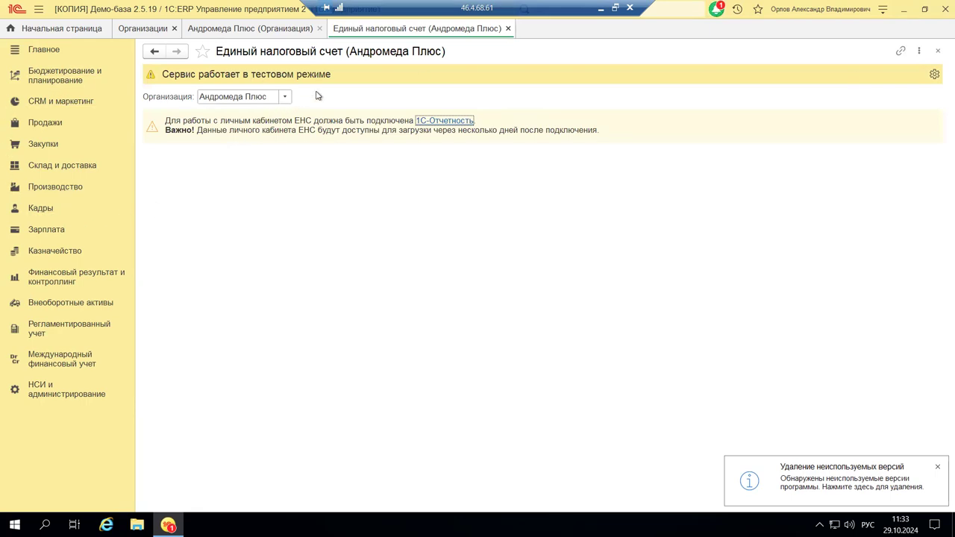
{"action": "left_click", "coordinate": [939, 52]}
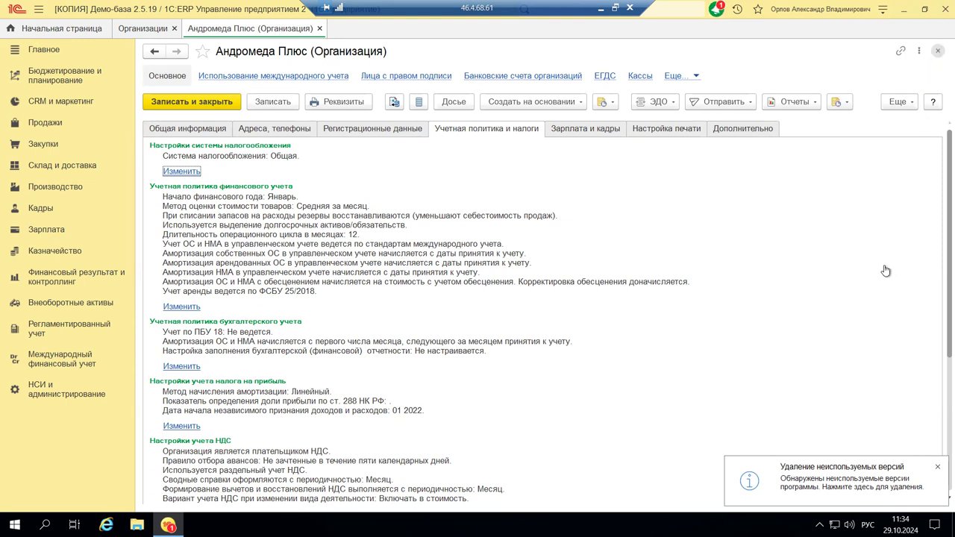
In the Зарплата и кадры settings of Андромеда Плюс, try the district coefficient allowance option on and off, and close the territorial conditions without saving.
{"action": "left_click", "coordinate": [572, 130]}
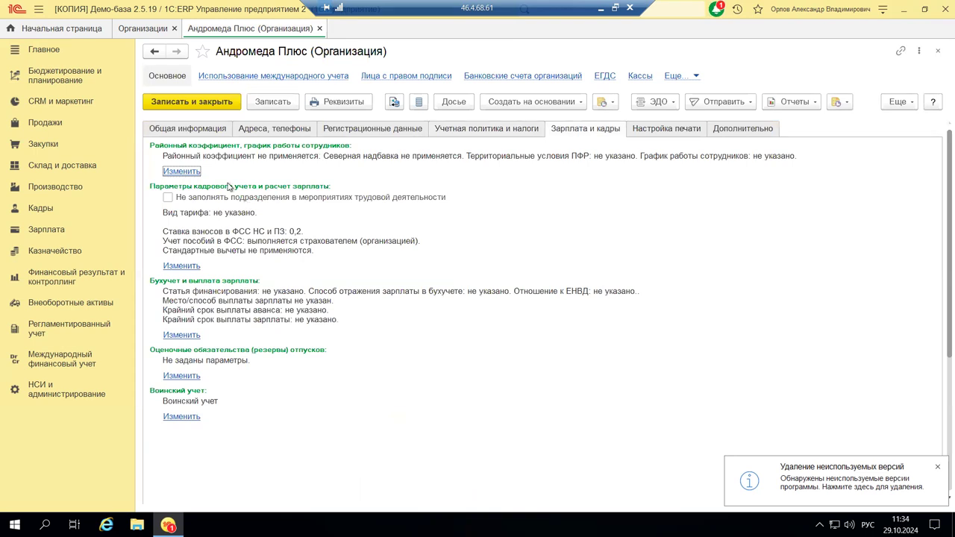
{"action": "left_click", "coordinate": [180, 173]}
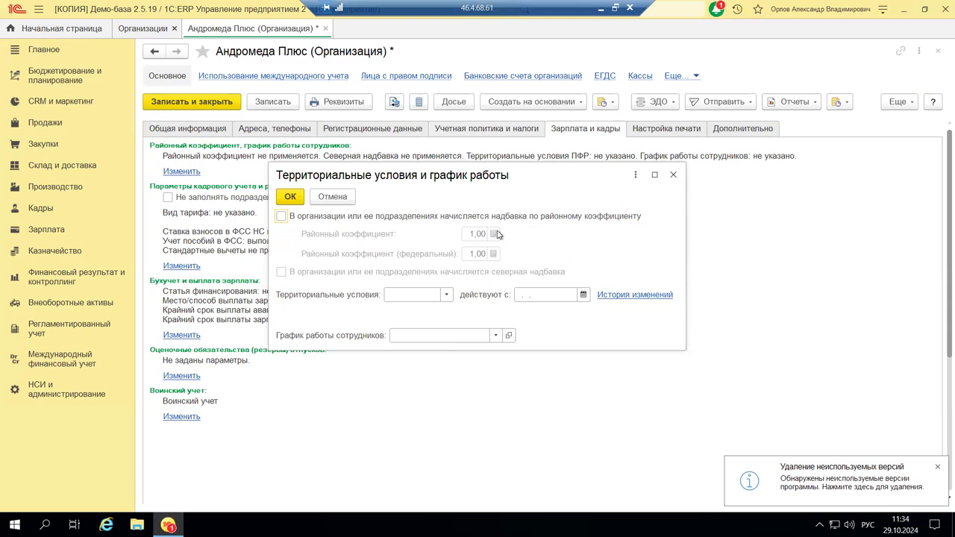
{"action": "left_click", "coordinate": [281, 217]}
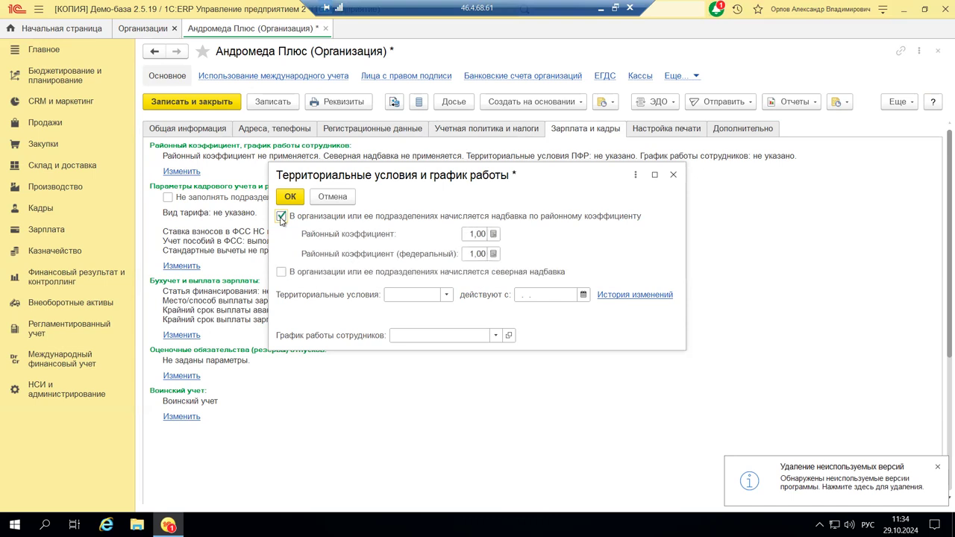
{"action": "left_click", "coordinate": [281, 217]}
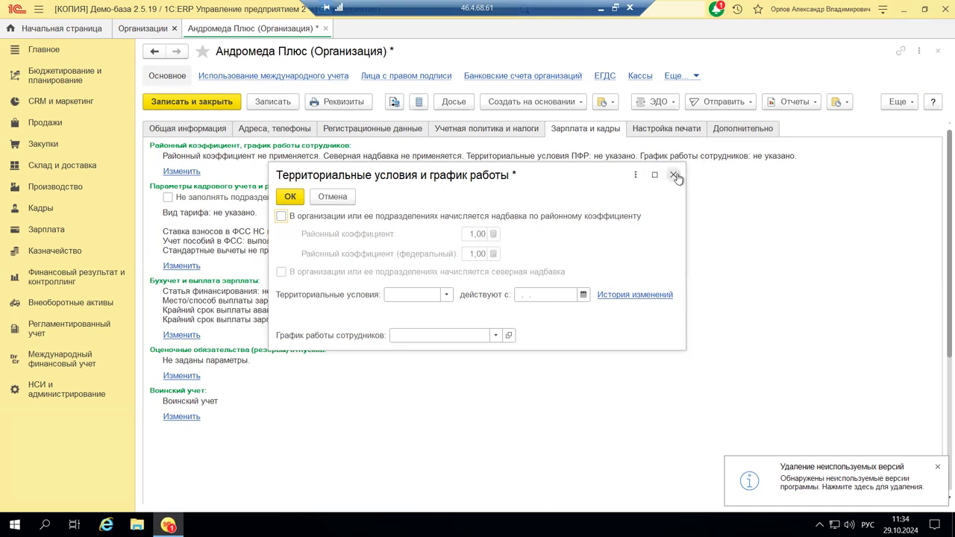
{"action": "left_click", "coordinate": [674, 175]}
{"action": "left_click", "coordinate": [518, 289]}
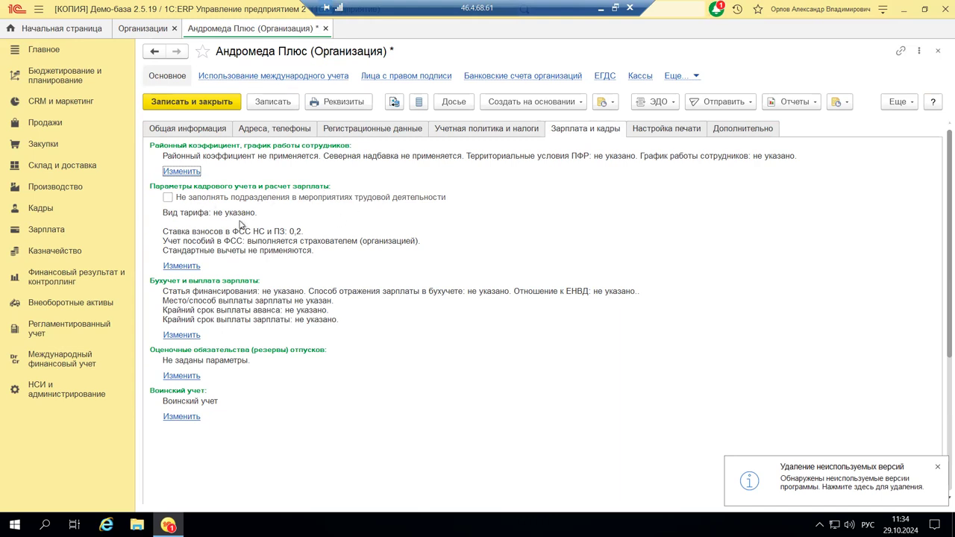
Open the personnel and payroll accounting parameters of Андромеда Плюс and view the НДФЛ and Страховые взносы settings.
{"action": "left_click", "coordinate": [191, 267]}
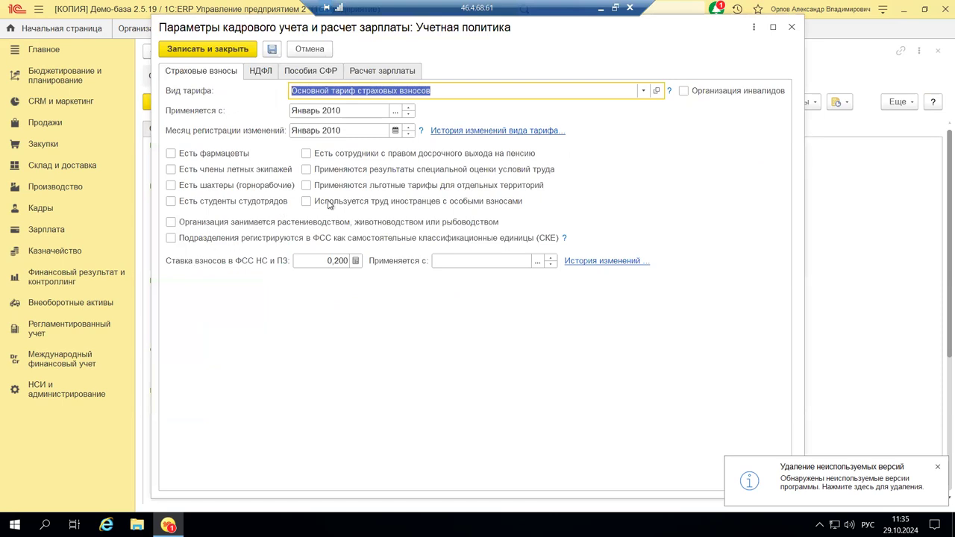
{"action": "left_click", "coordinate": [259, 75]}
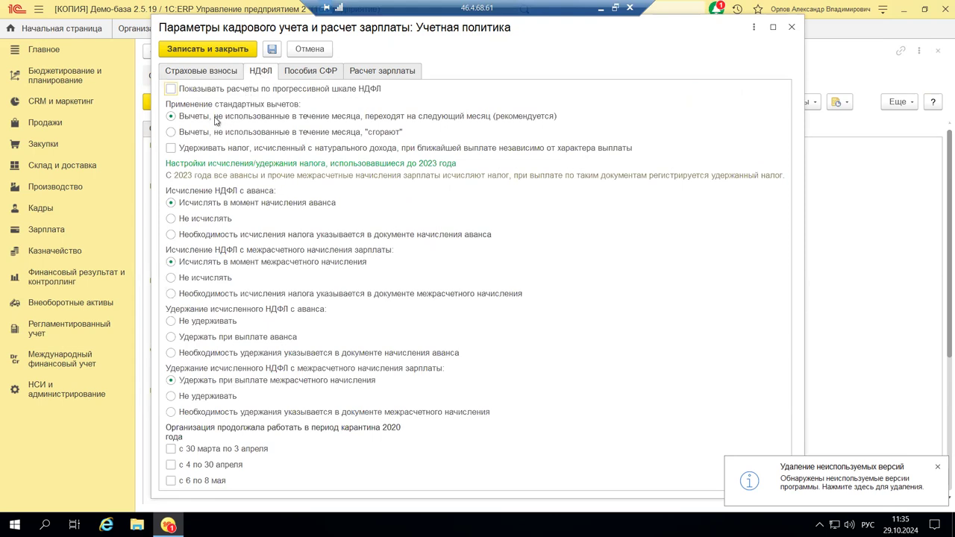
{"action": "left_click", "coordinate": [190, 72]}
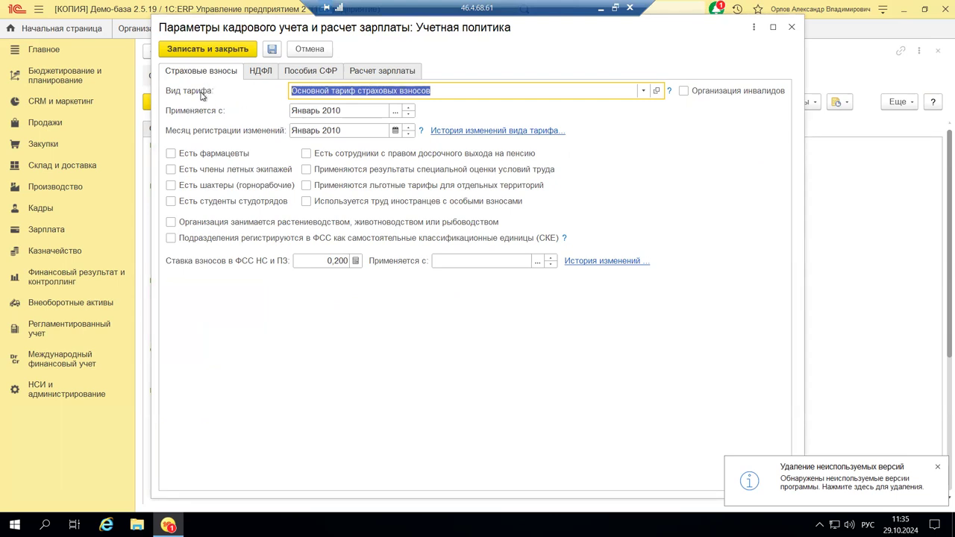
Choose the insurance tariff Для субъектов малого или среднего предпринимательства, examine its Тарифы страховых взносов, and close the tariff card.
{"action": "left_click", "coordinate": [644, 92]}
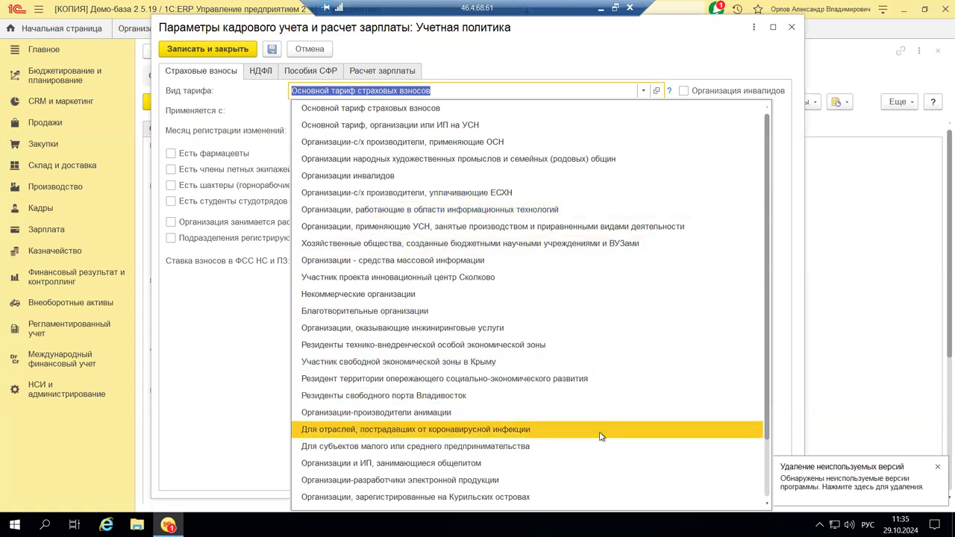
{"action": "scroll", "coordinate": [602, 436], "scroll_direction": "down", "scroll_amount": 2}
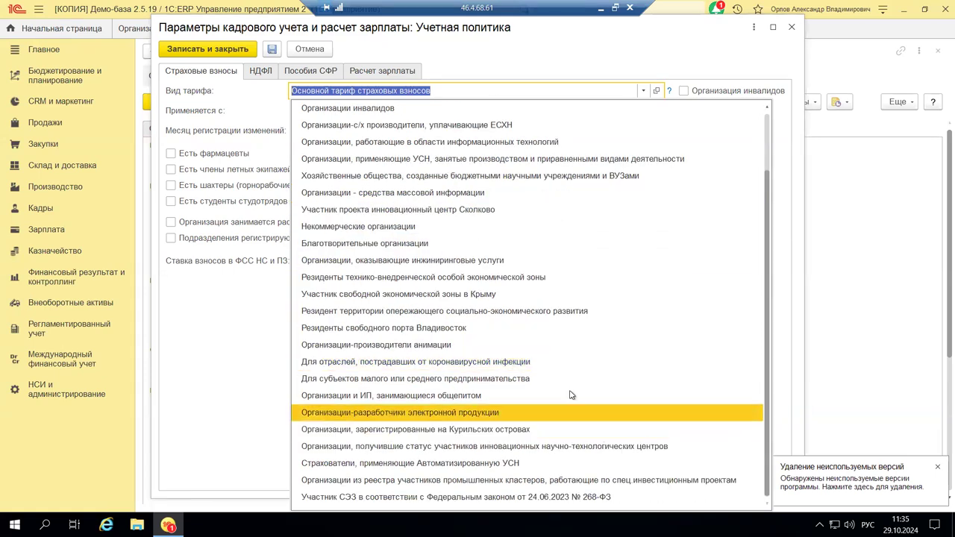
{"action": "left_click", "coordinate": [506, 381]}
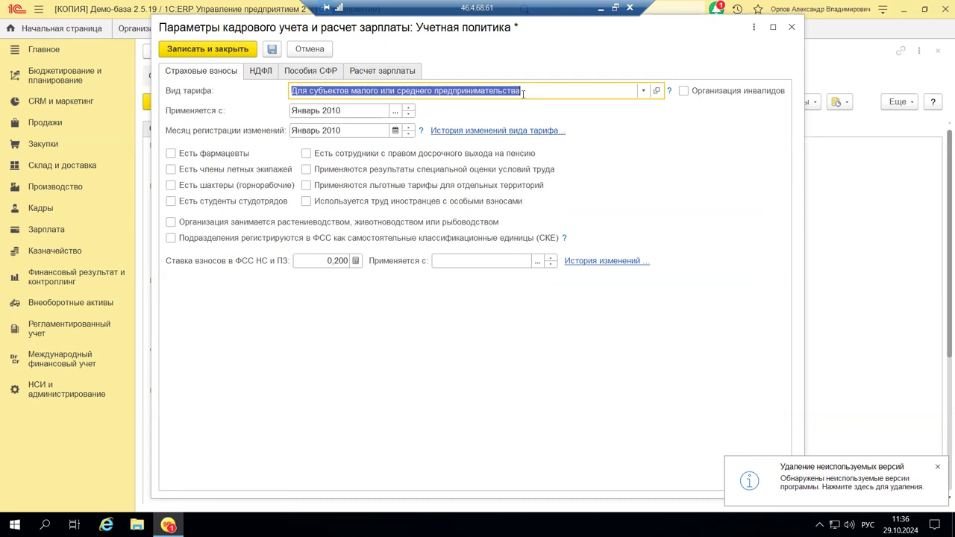
{"action": "left_click", "coordinate": [658, 91]}
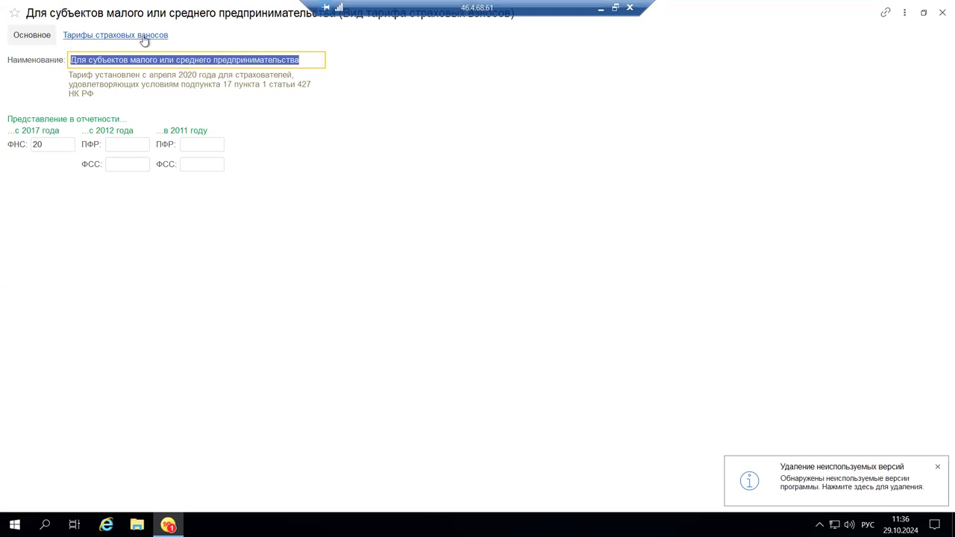
{"action": "left_click", "coordinate": [96, 39]}
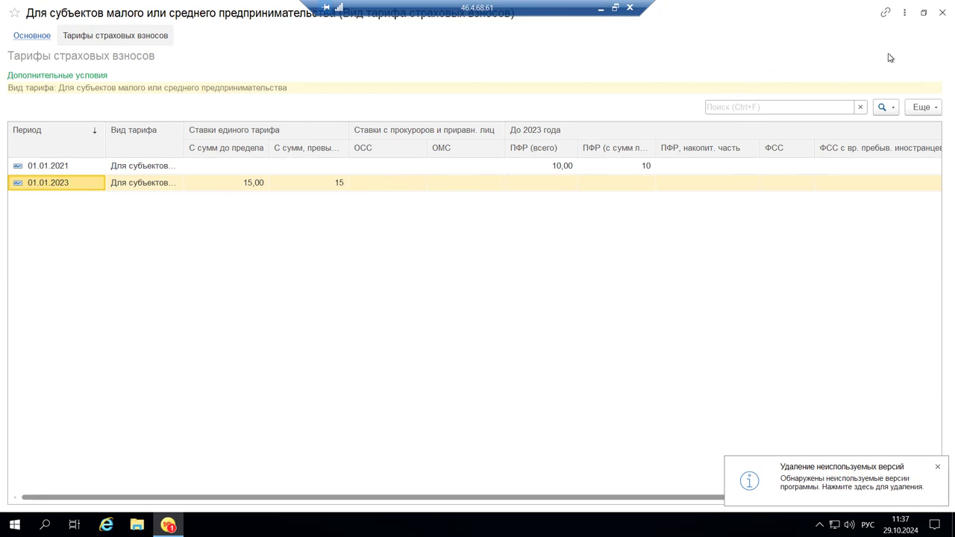
{"action": "left_click", "coordinate": [942, 14]}
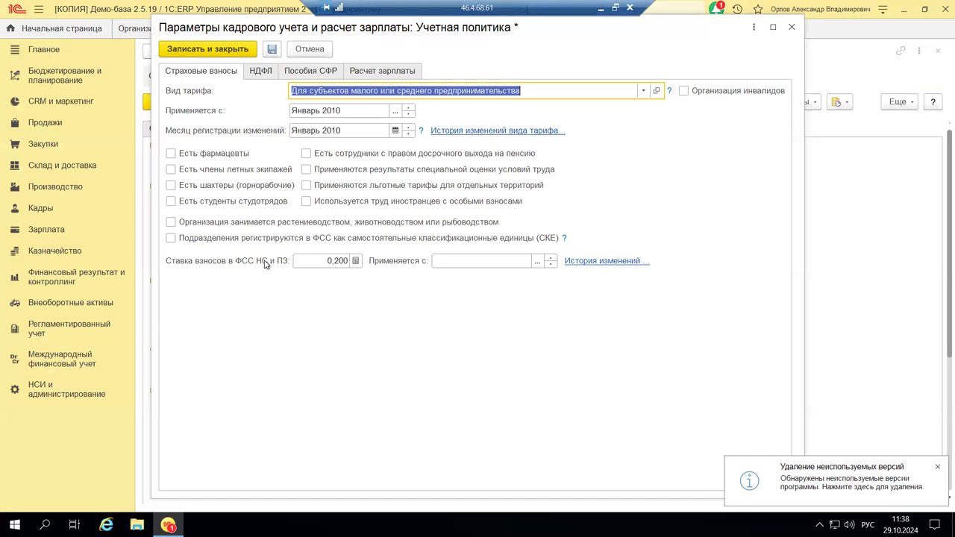
Review the ФСС НС и ПЗ rate and the НДФЛ, Пособия СФР and Расчет зарплаты settings, and close the payroll parameters without saving.
{"action": "left_click", "coordinate": [321, 261]}
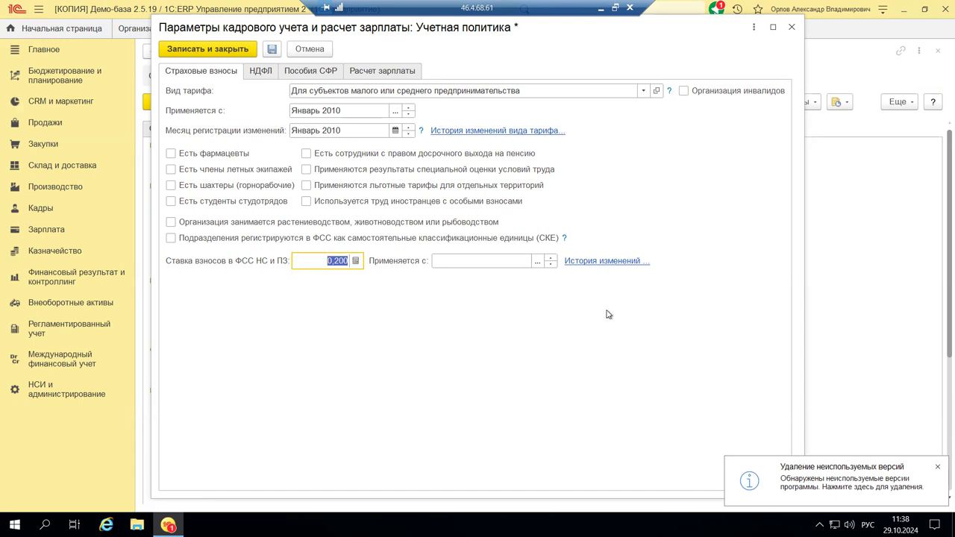
{"action": "left_click", "coordinate": [266, 75]}
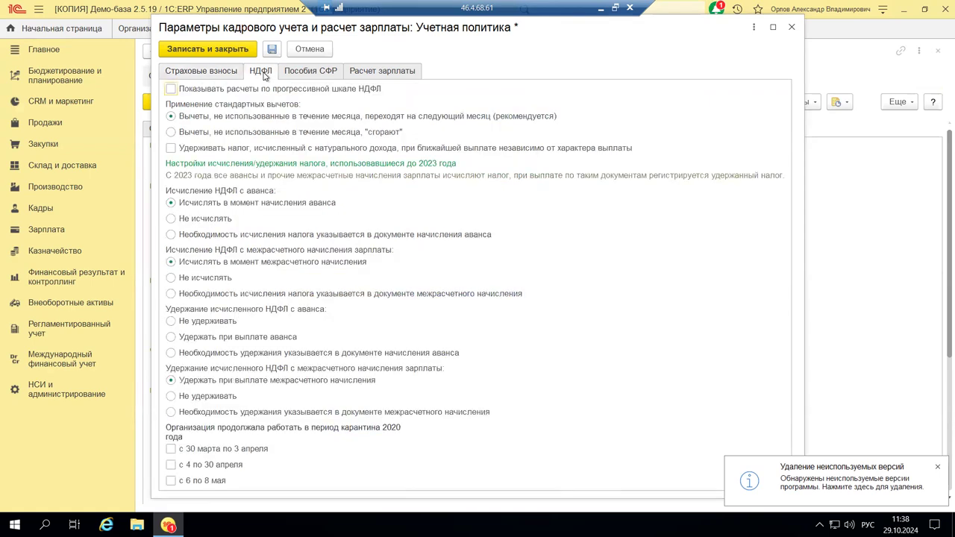
{"action": "left_click", "coordinate": [313, 76]}
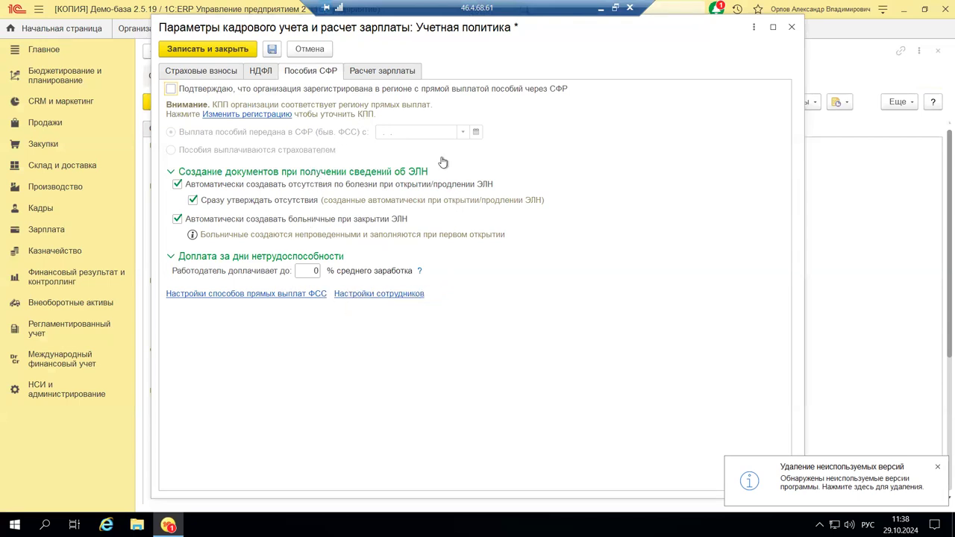
{"action": "left_click", "coordinate": [398, 72]}
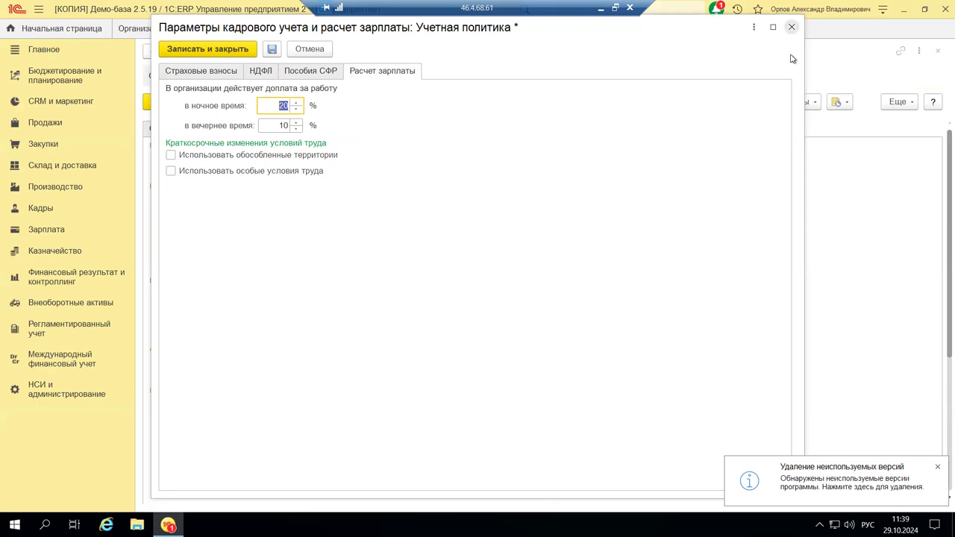
{"action": "left_click", "coordinate": [792, 27]}
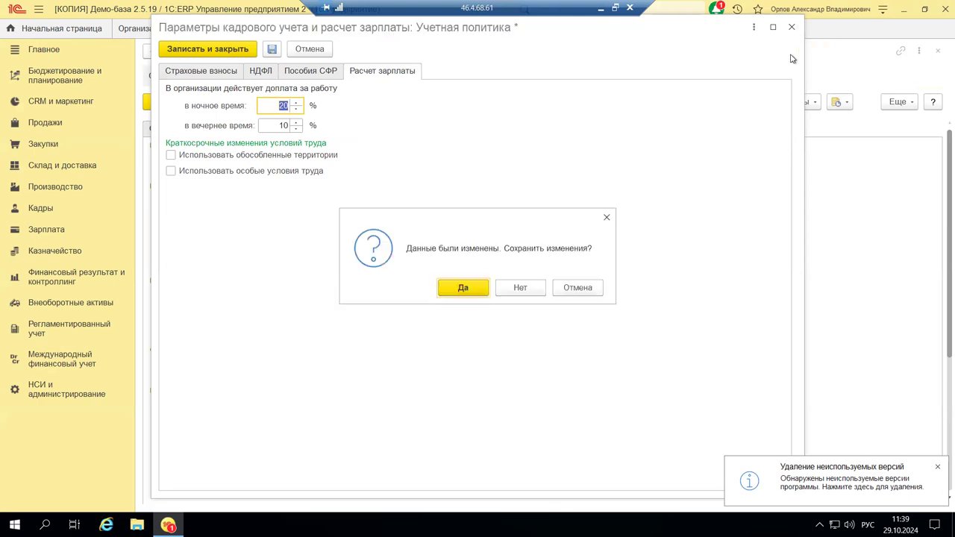
{"action": "left_click", "coordinate": [508, 290]}
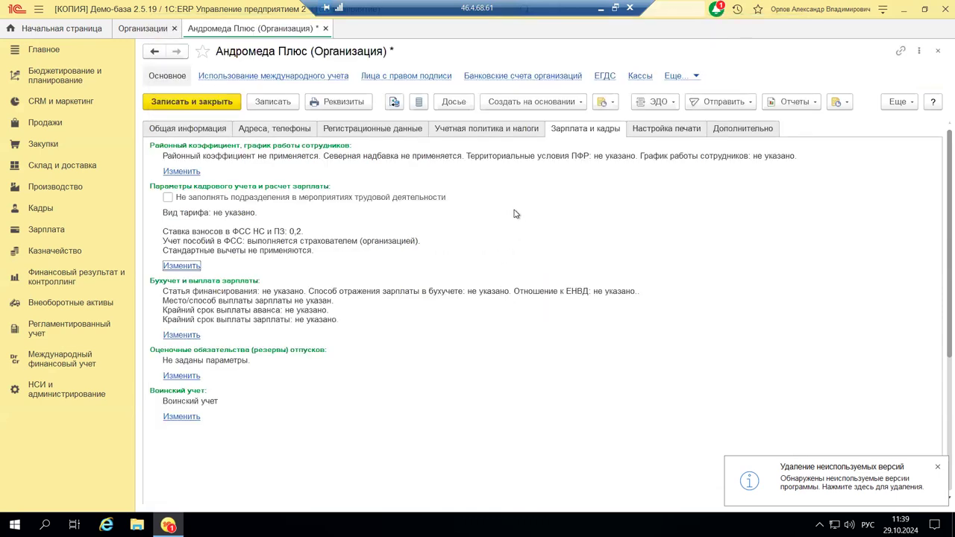
View the commands of the НСИ и администрирование section, close the list, and switch to the PowerPoint presentation.
{"action": "left_click", "coordinate": [60, 388]}
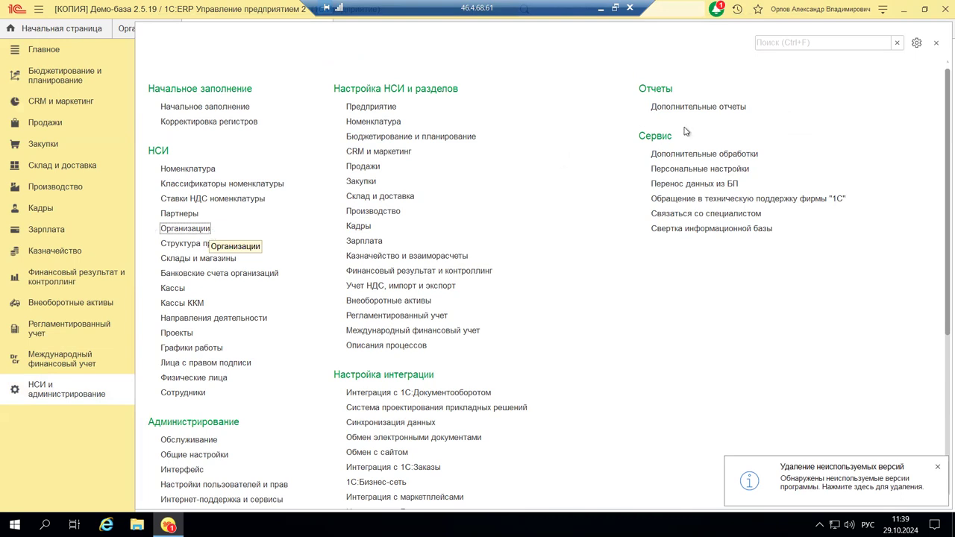
{"action": "left_click", "coordinate": [938, 46]}
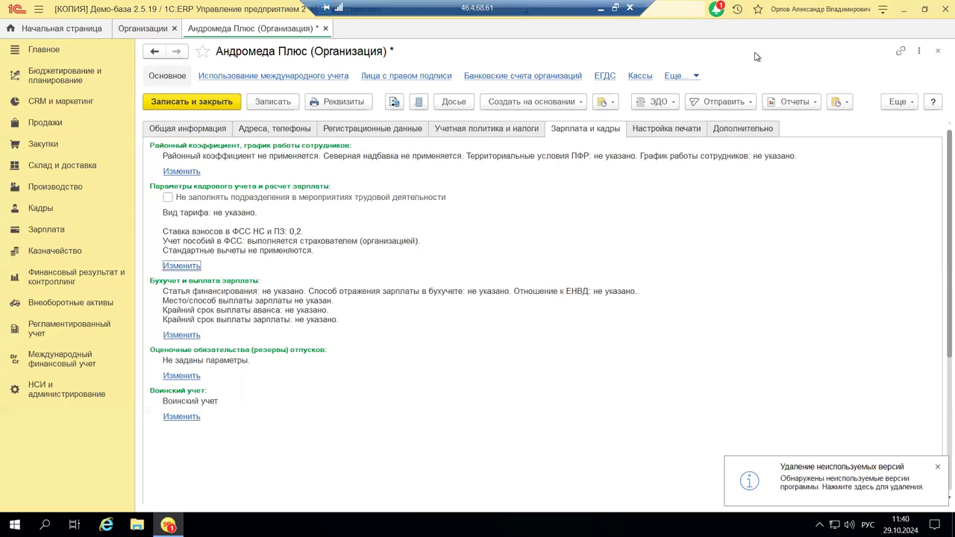
{"action": "left_click", "coordinate": [600, 8]}
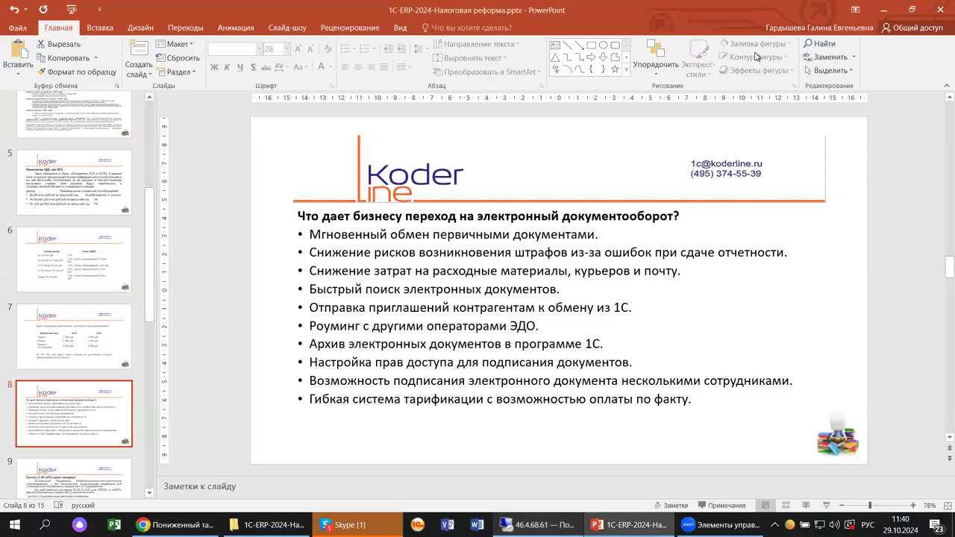
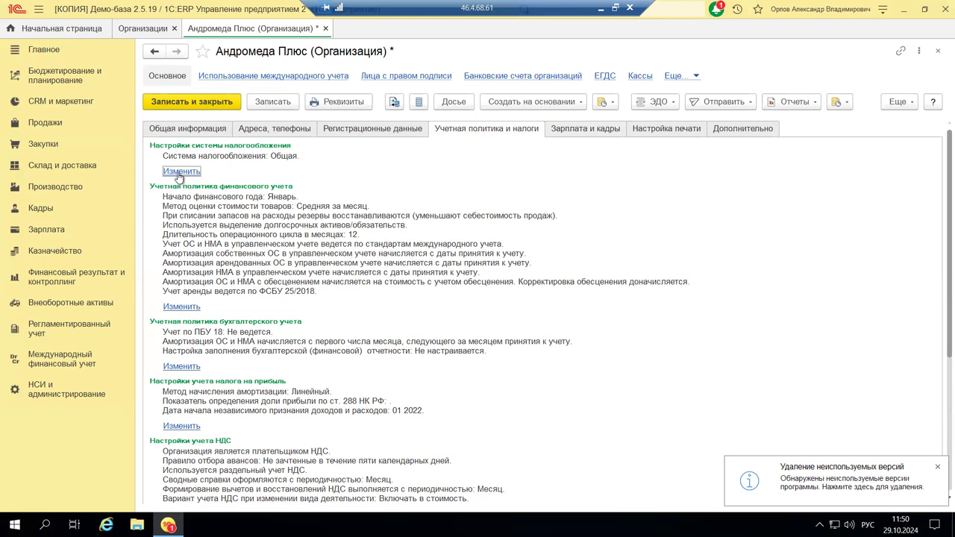
View the taxation system settings of Андромеда Плюс, and close them and the organization card without saving.
{"action": "left_click", "coordinate": [179, 171]}
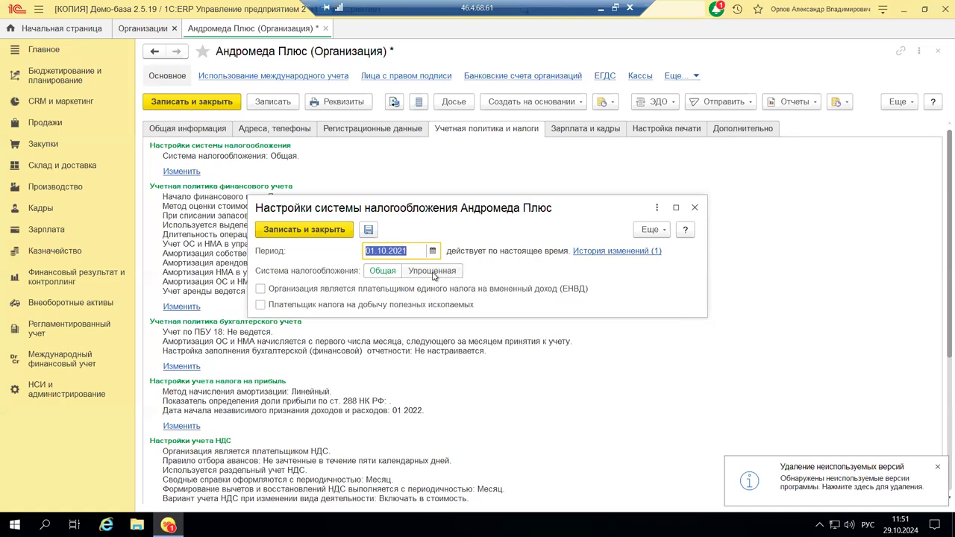
{"action": "left_click", "coordinate": [694, 208]}
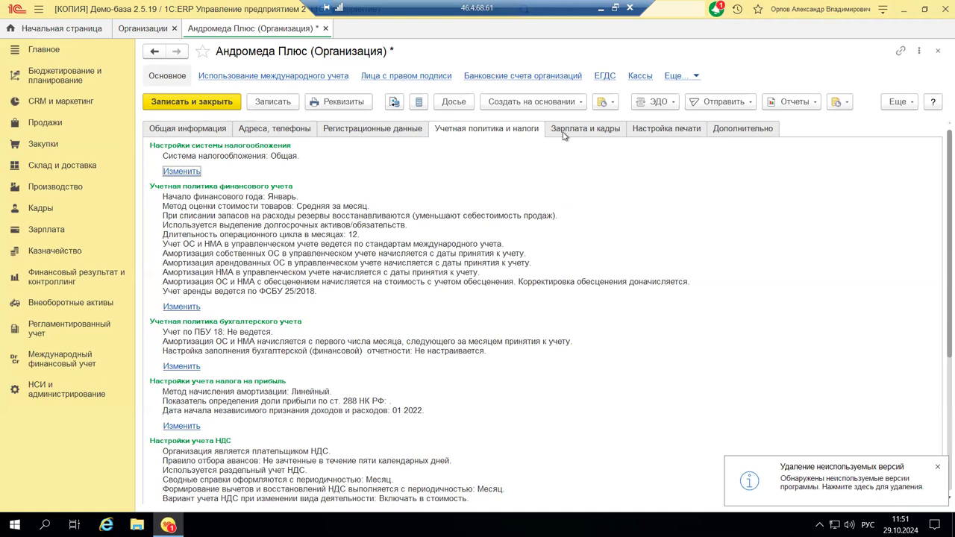
{"action": "left_click", "coordinate": [938, 52]}
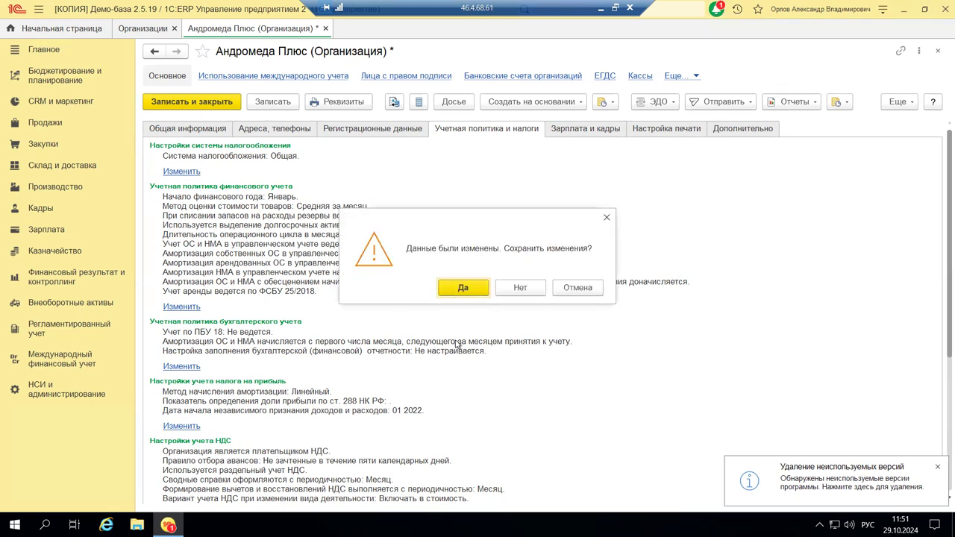
{"action": "left_click", "coordinate": [528, 288]}
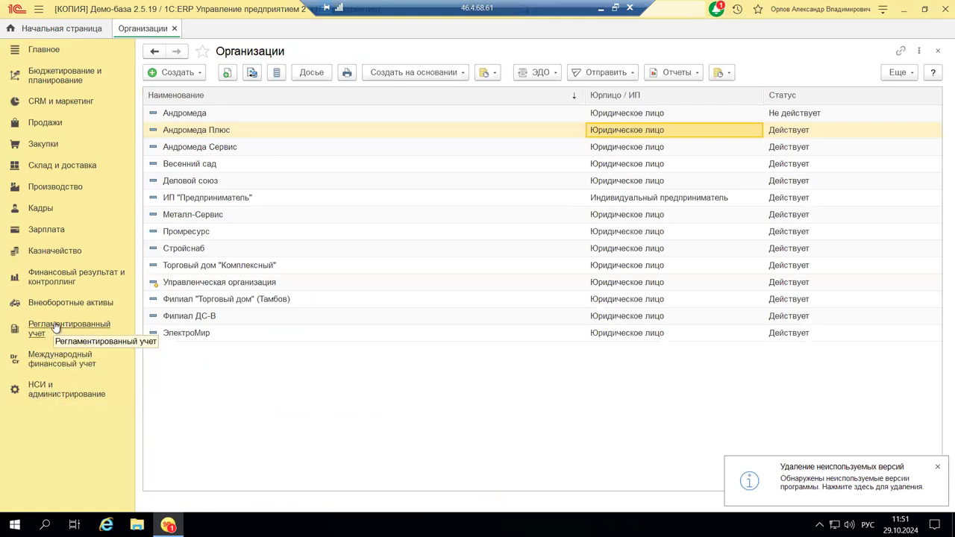
Open the Регламентированный учет settings from НСИ и администрирование and examine the Отражение операций group.
{"action": "left_click", "coordinate": [39, 399]}
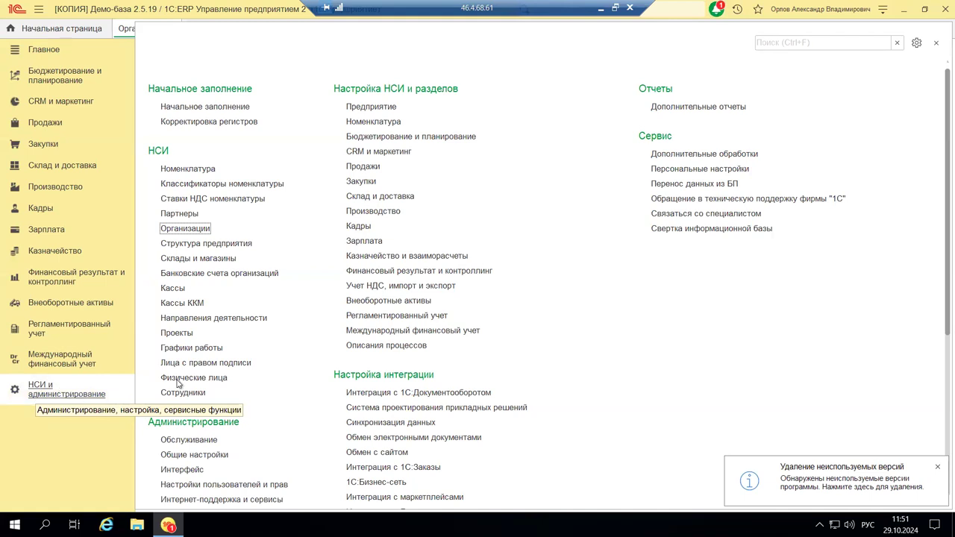
{"action": "left_click", "coordinate": [406, 317]}
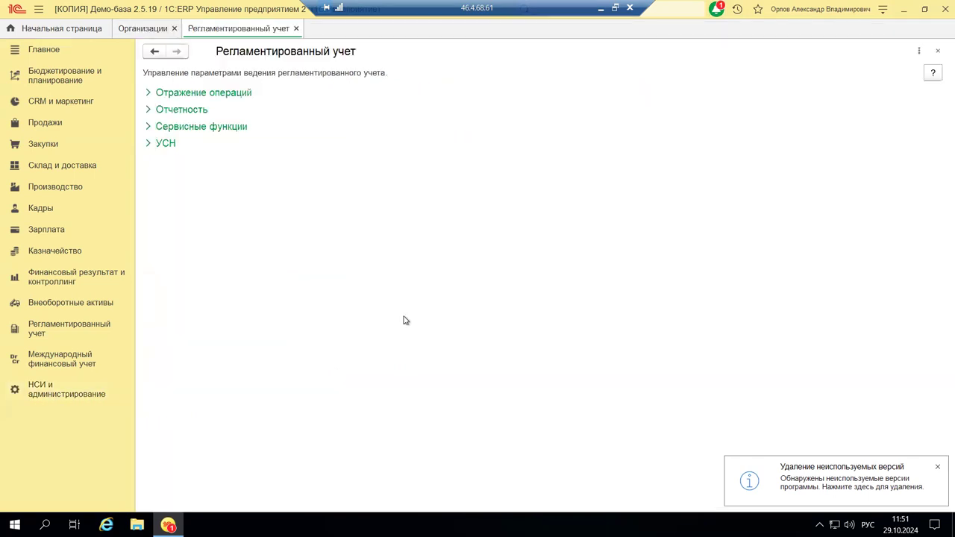
{"action": "left_click", "coordinate": [148, 94]}
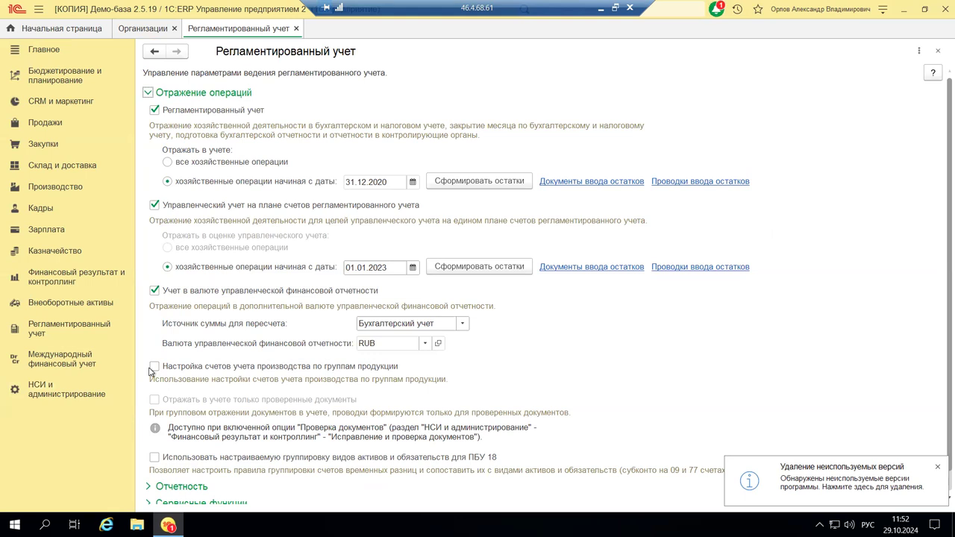
{"action": "scroll", "coordinate": [151, 379], "scroll_direction": "down", "scroll_amount": 1}
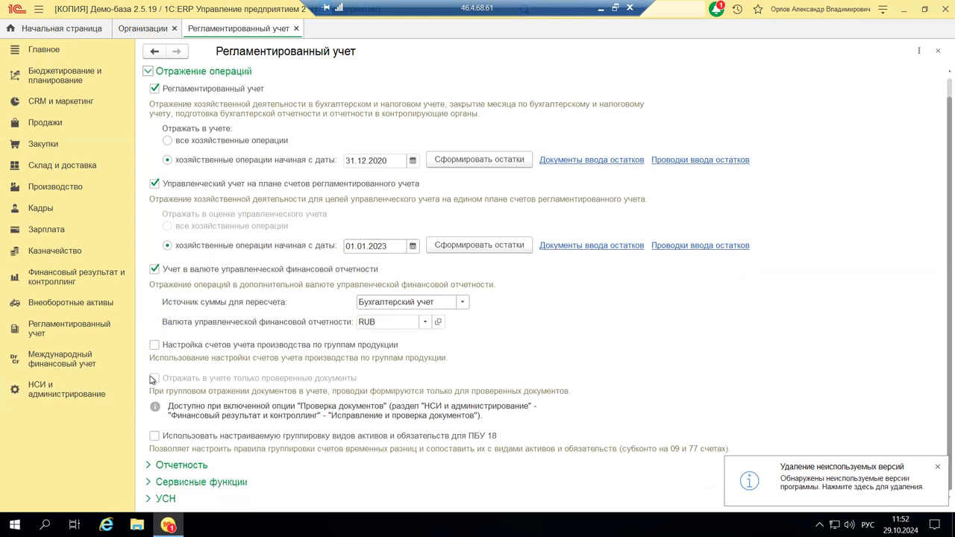
Examine the Отчетность and УСН groups, including the start date for Признание доходов отчетом о розничных продажах.
{"action": "left_click", "coordinate": [148, 466]}
{"action": "scroll", "coordinate": [319, 307], "scroll_direction": "down", "scroll_amount": 3}
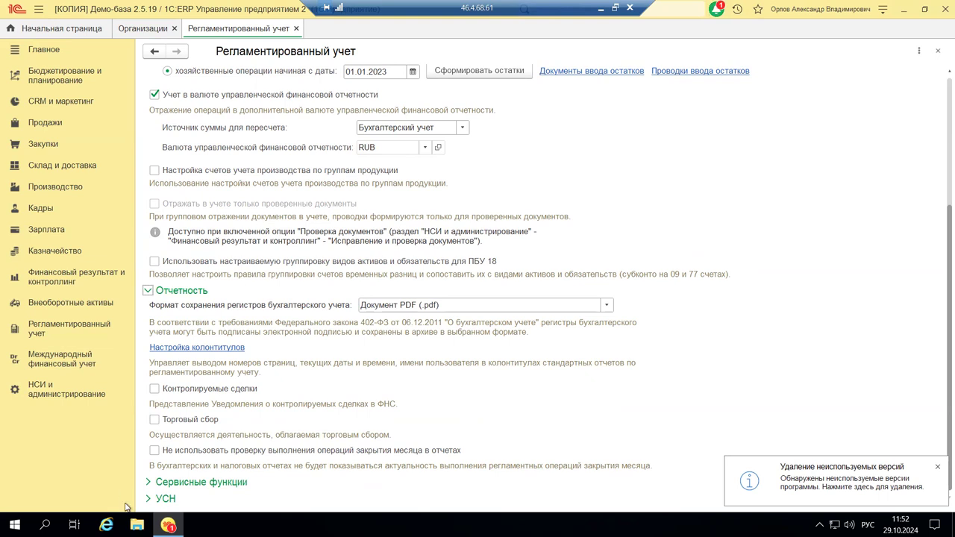
{"action": "left_click", "coordinate": [148, 499]}
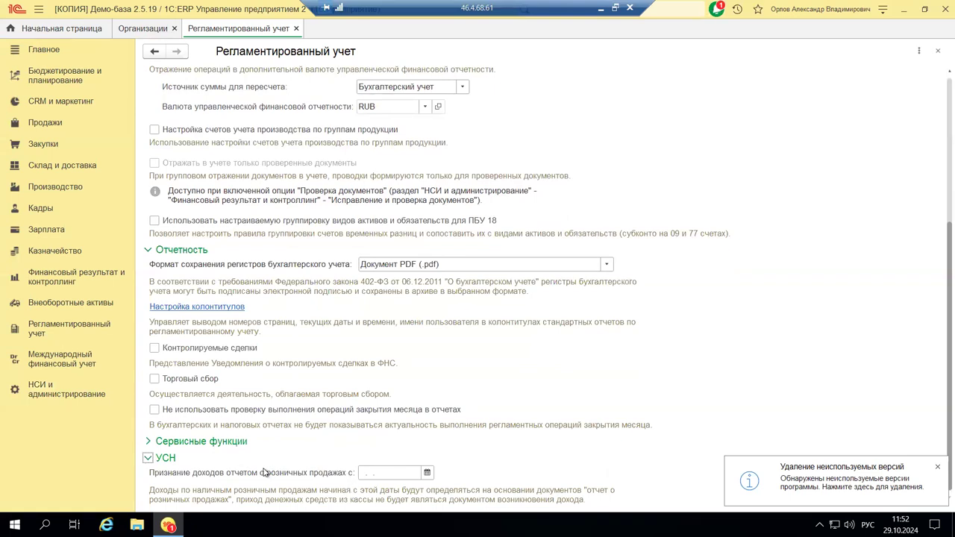
{"action": "left_click", "coordinate": [390, 472]}
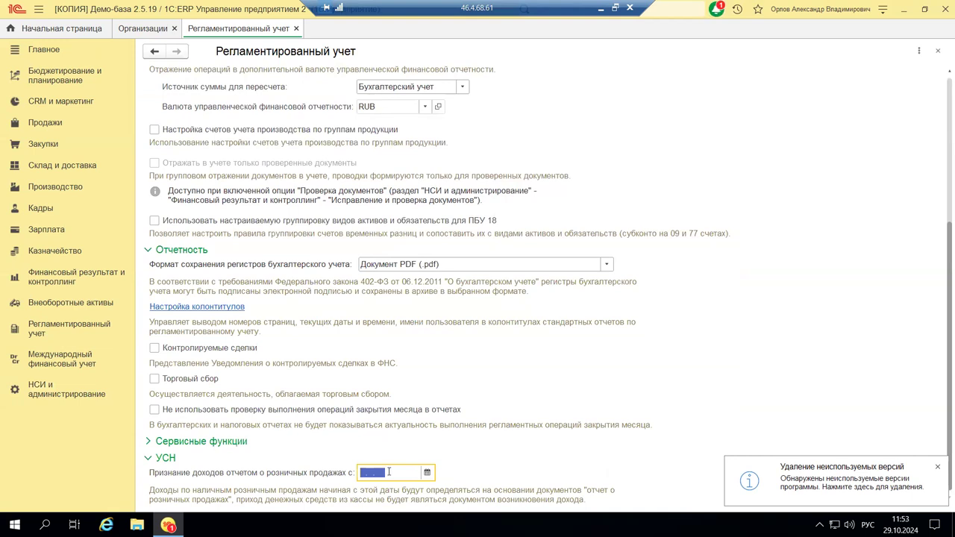
Expand the Сервисные функции group and examine the Ручное изменение проводок документов option.
{"action": "left_click", "coordinate": [149, 442]}
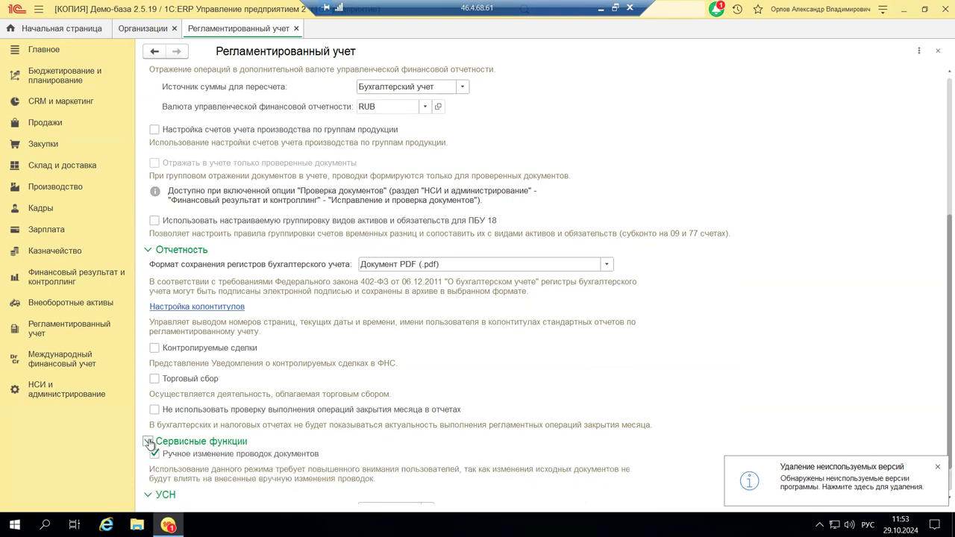
{"action": "scroll", "coordinate": [291, 328], "scroll_direction": "down", "scroll_amount": 1}
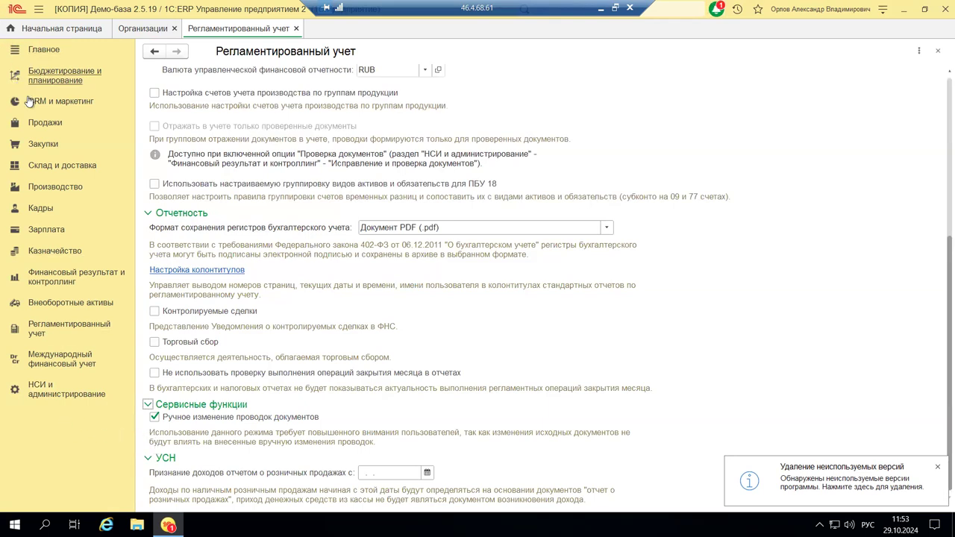
From Документы продажи (все), open the Металл-Сервис Реализация товаров и услуг dated 20.03.2024 and view its regulated accounting postings.
{"action": "left_click", "coordinate": [63, 124]}
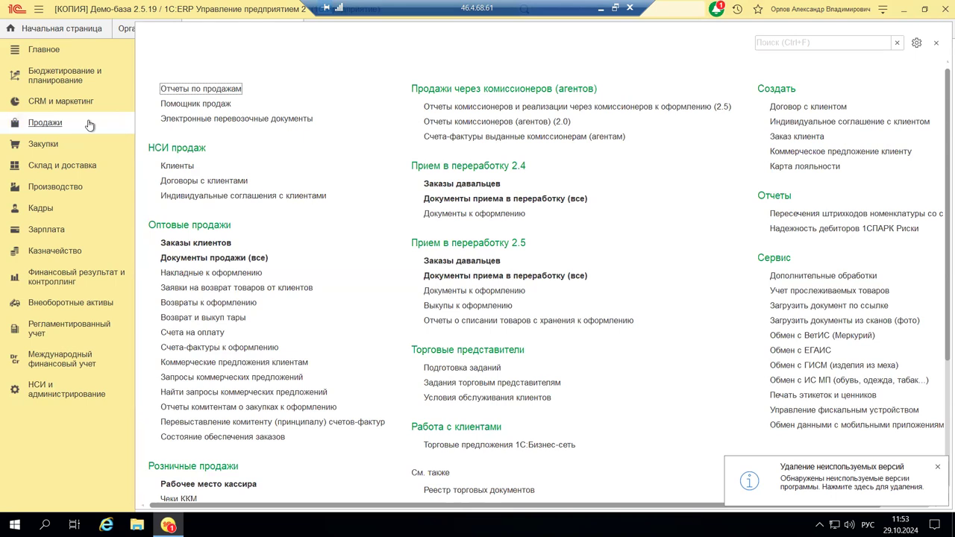
{"action": "left_click", "coordinate": [174, 260]}
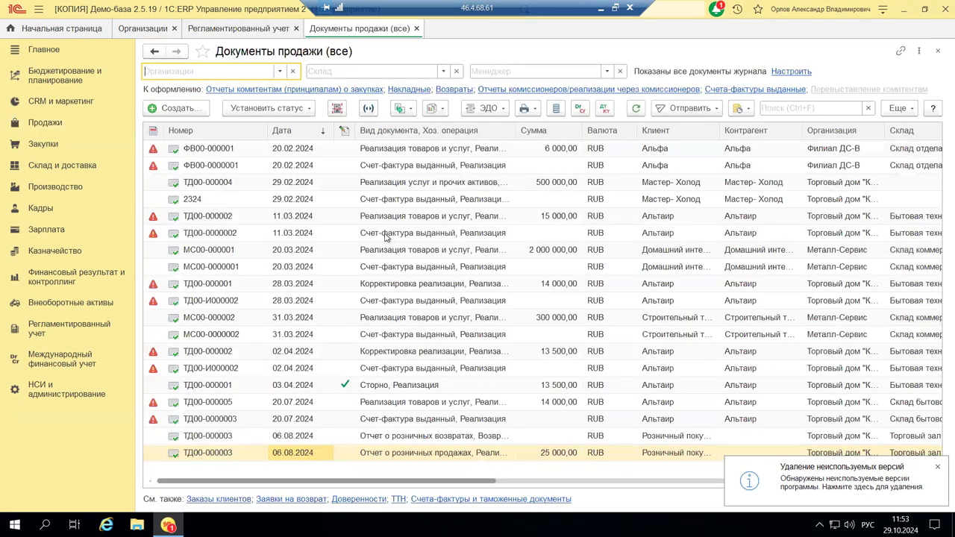
{"action": "left_click", "coordinate": [388, 250]}
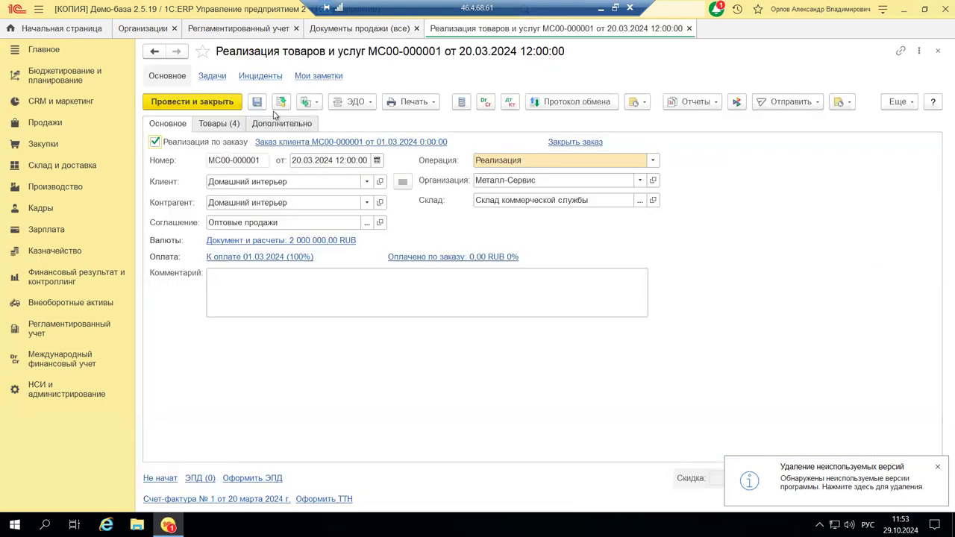
{"action": "left_click", "coordinate": [511, 104]}
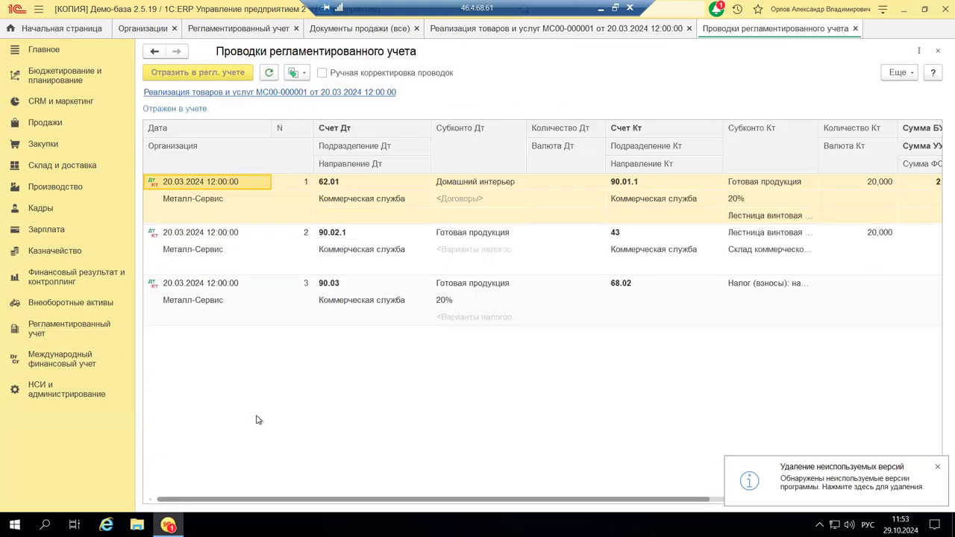
Try Ручная корректировка проводок on the first posting's debit account, discard the changes, and close the sales document.
{"action": "left_click", "coordinate": [322, 73]}
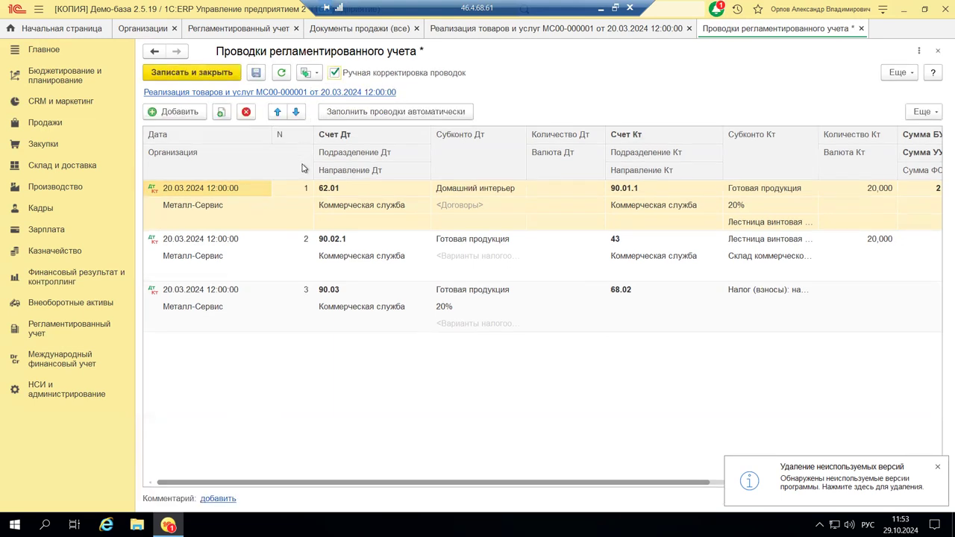
{"action": "double_click", "coordinate": [334, 189]}
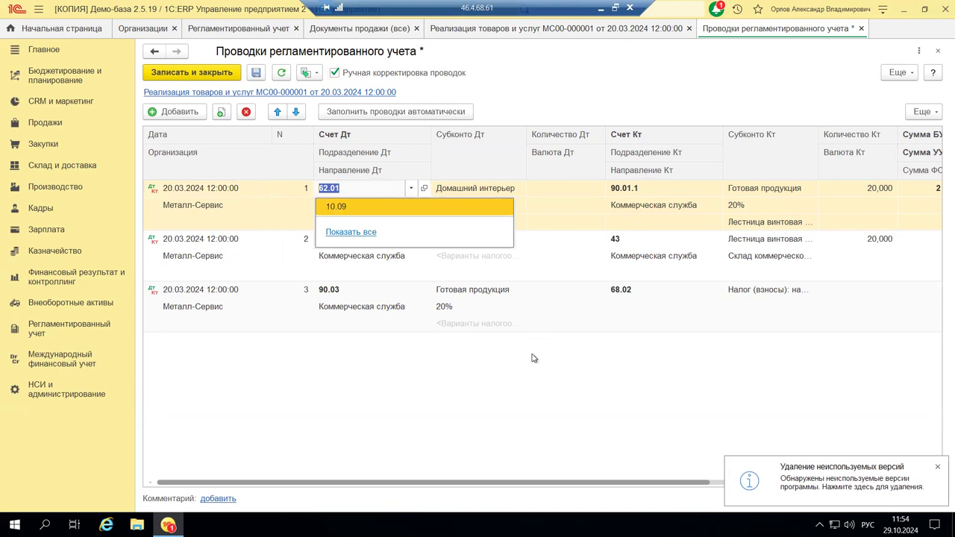
{"action": "key", "text": "Escape"}
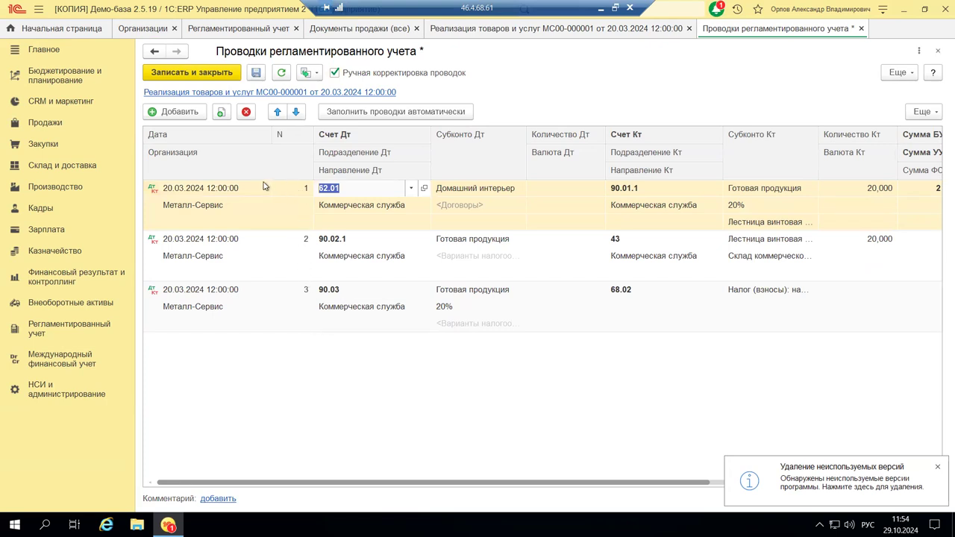
{"action": "left_click", "coordinate": [425, 308]}
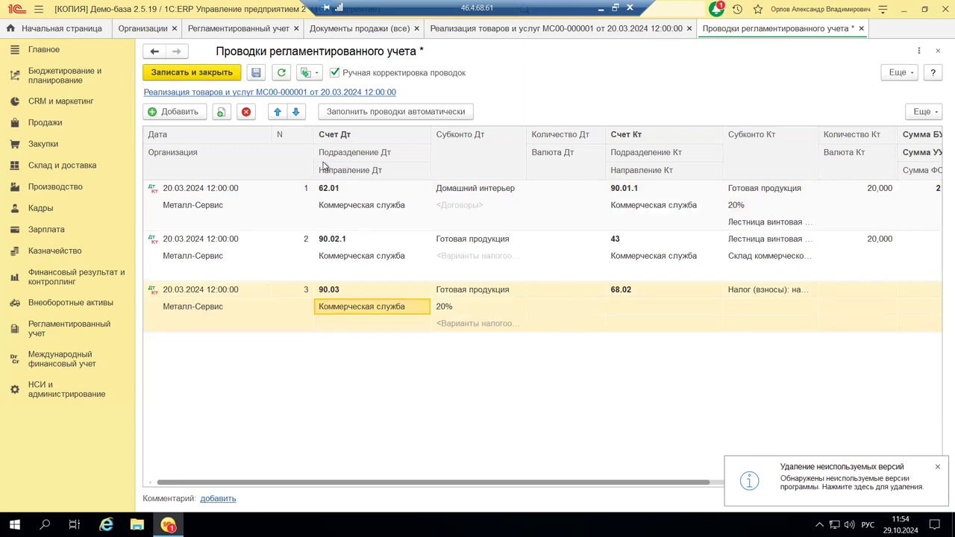
{"action": "left_click", "coordinate": [937, 52]}
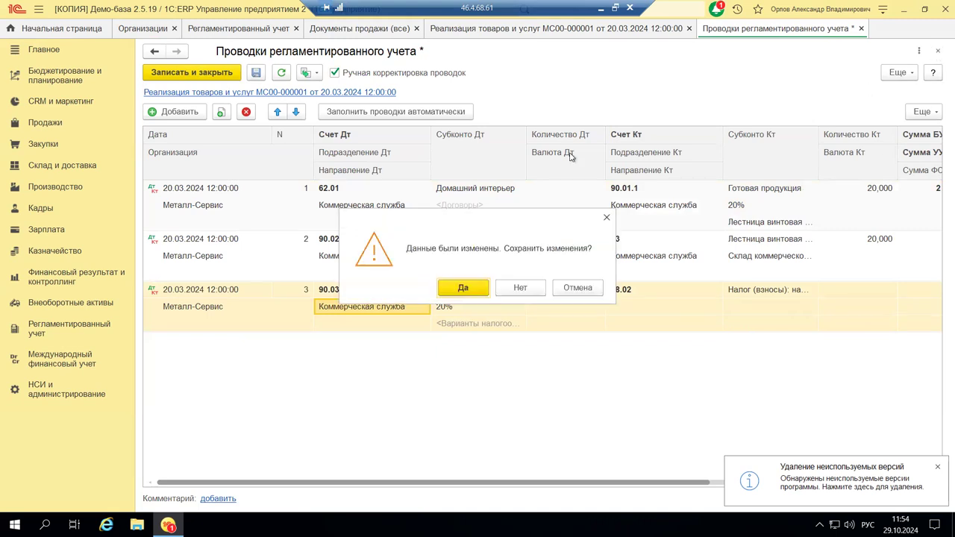
{"action": "left_click", "coordinate": [532, 292]}
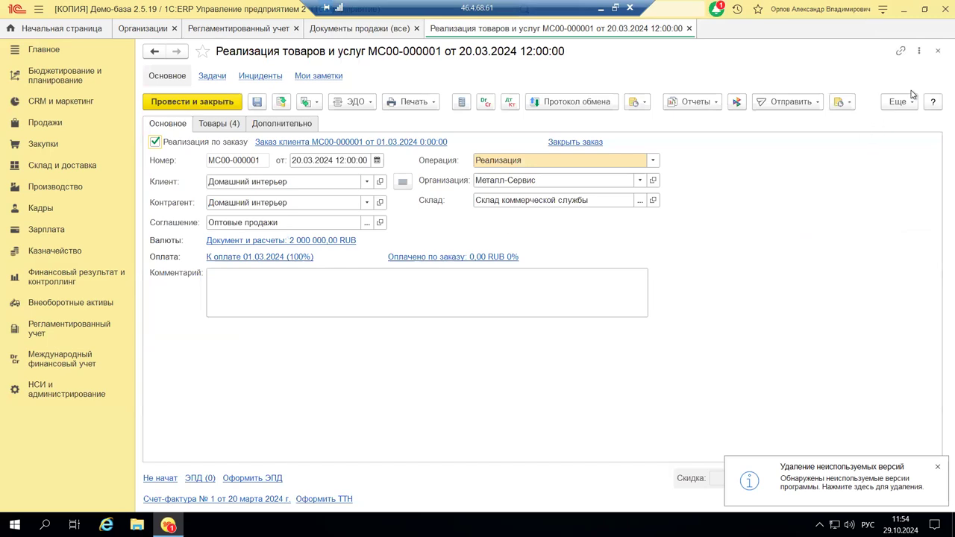
{"action": "left_click", "coordinate": [938, 51]}
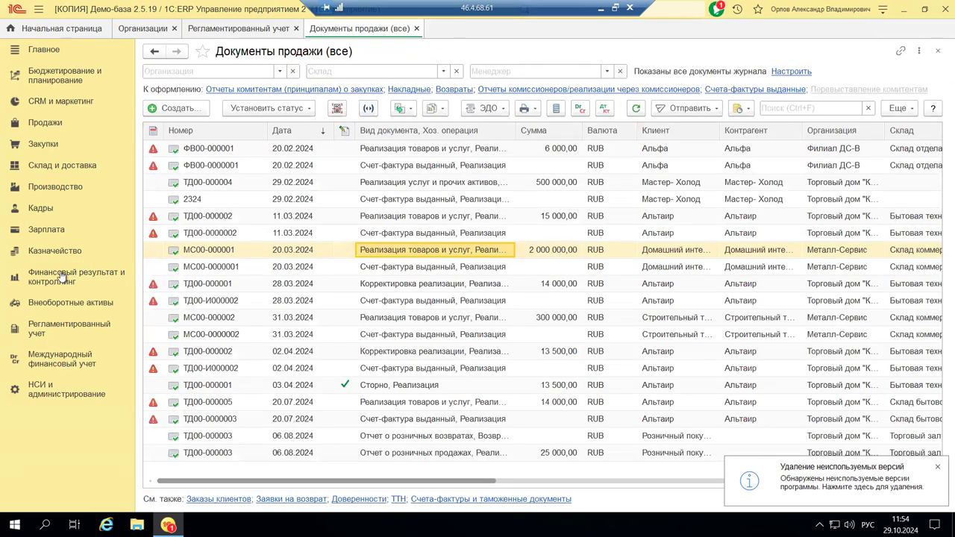
View Отражение документов в регл. учете, and open Закрытие месяца to examine the details under Формирование финансового результата in Регламентированный учет.
{"action": "left_click", "coordinate": [46, 330]}
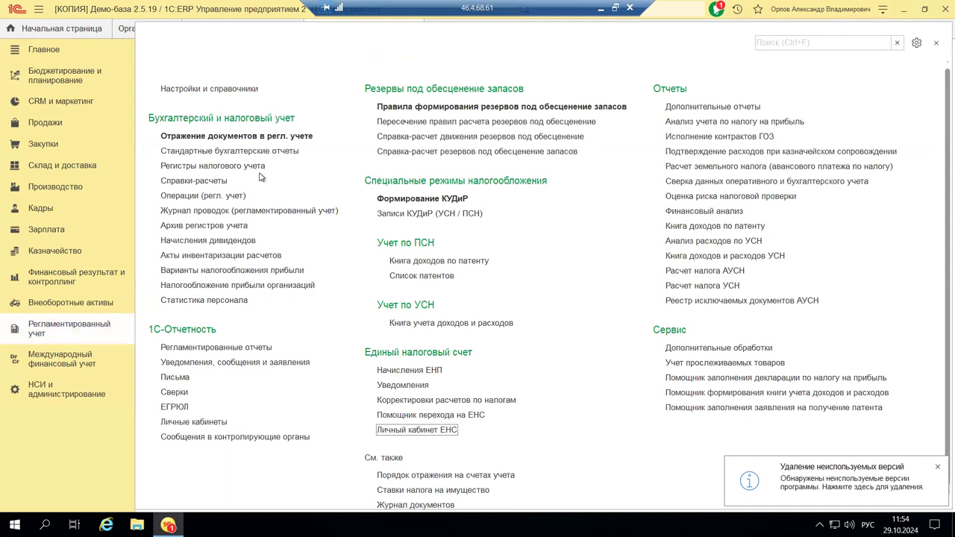
{"action": "left_click", "coordinate": [254, 139]}
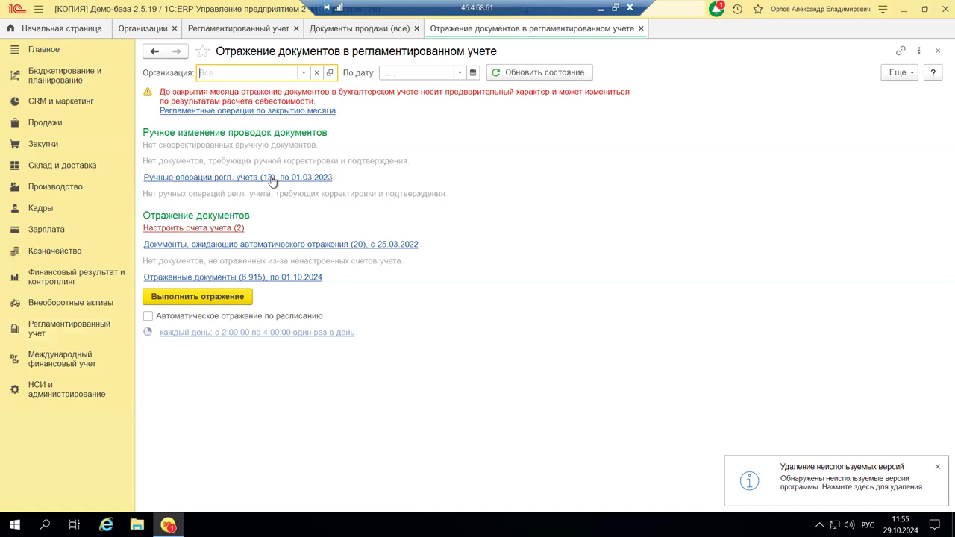
{"action": "left_click", "coordinate": [53, 286]}
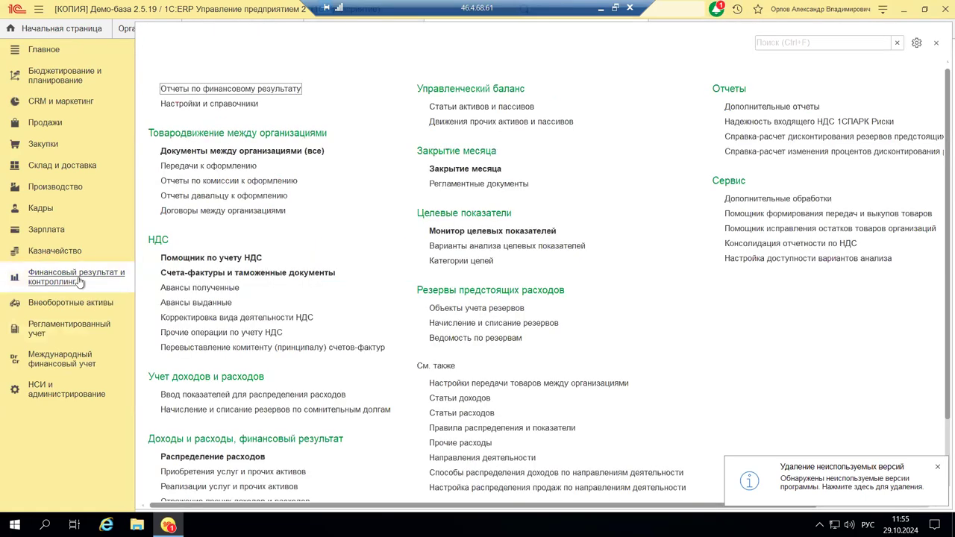
{"action": "left_click", "coordinate": [464, 170]}
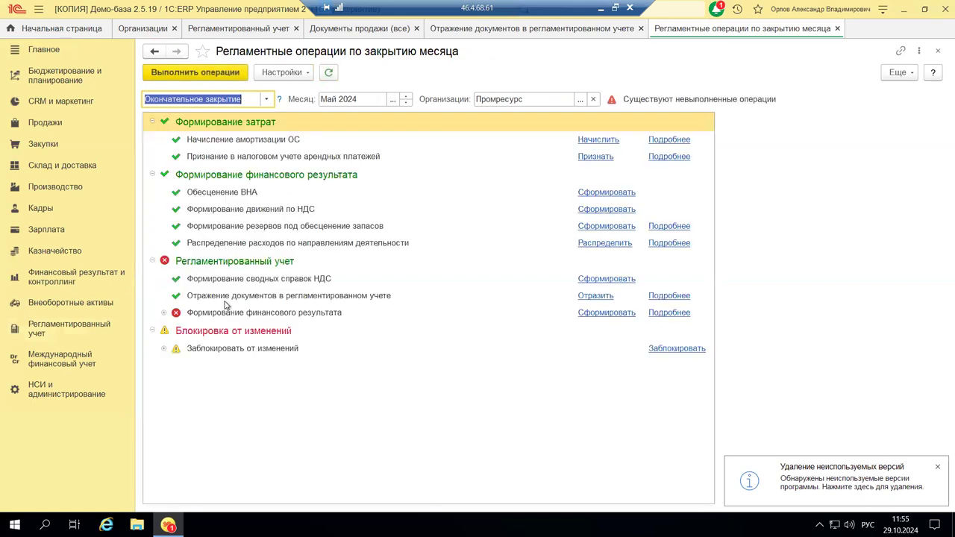
{"action": "left_click", "coordinate": [163, 314]}
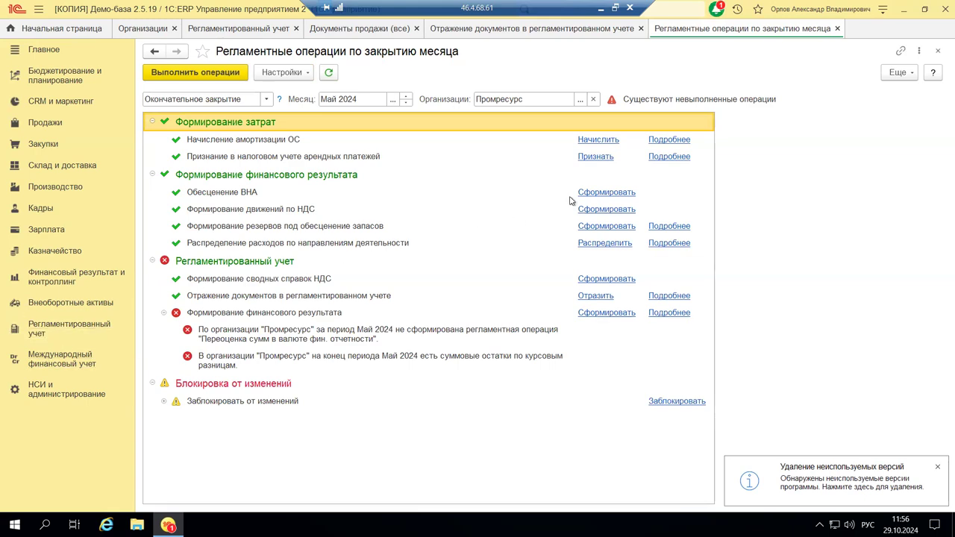
Revisit the Регламентированный учет settings from НСИ и администрирование, examine Отражение операций, and close the settings.
{"action": "left_click", "coordinate": [59, 388]}
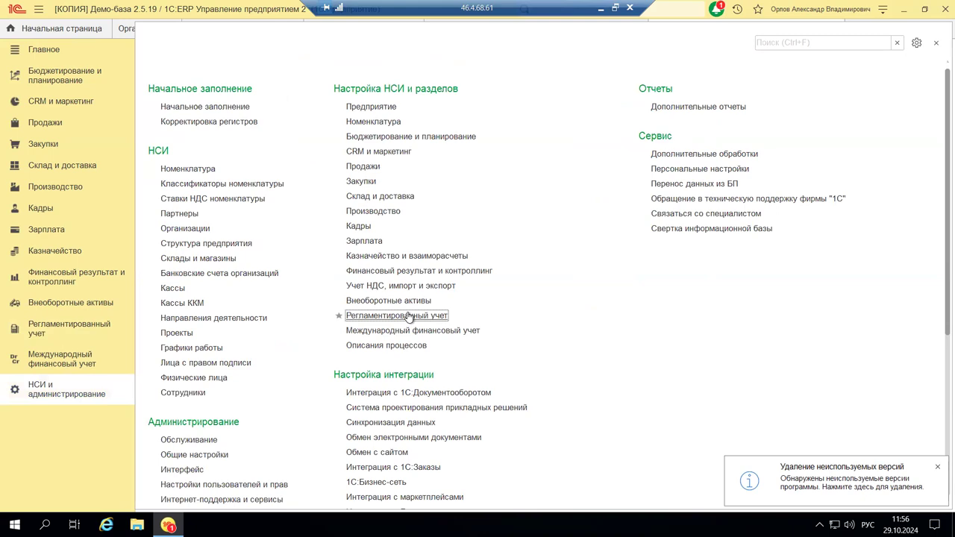
{"action": "left_click", "coordinate": [409, 316]}
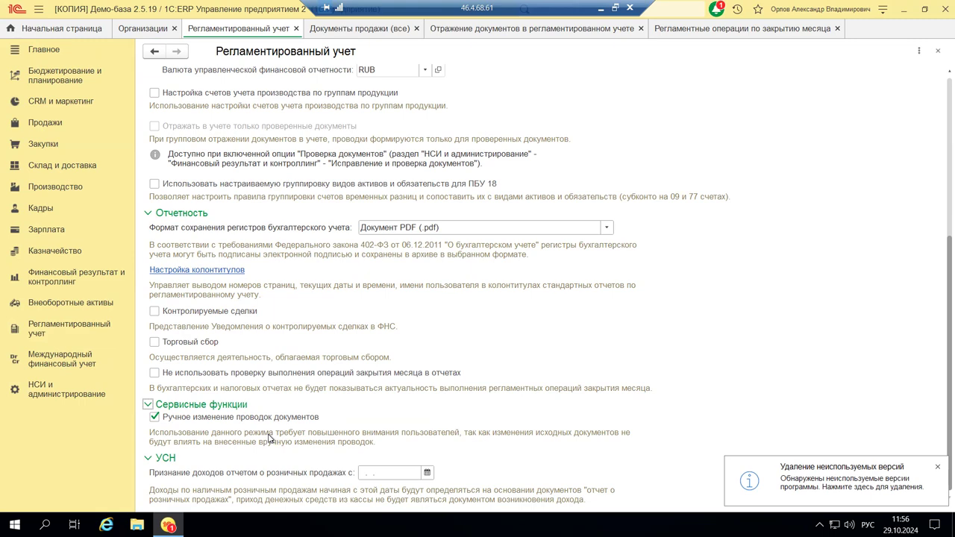
{"action": "scroll", "coordinate": [270, 439], "scroll_direction": "up", "scroll_amount": 4}
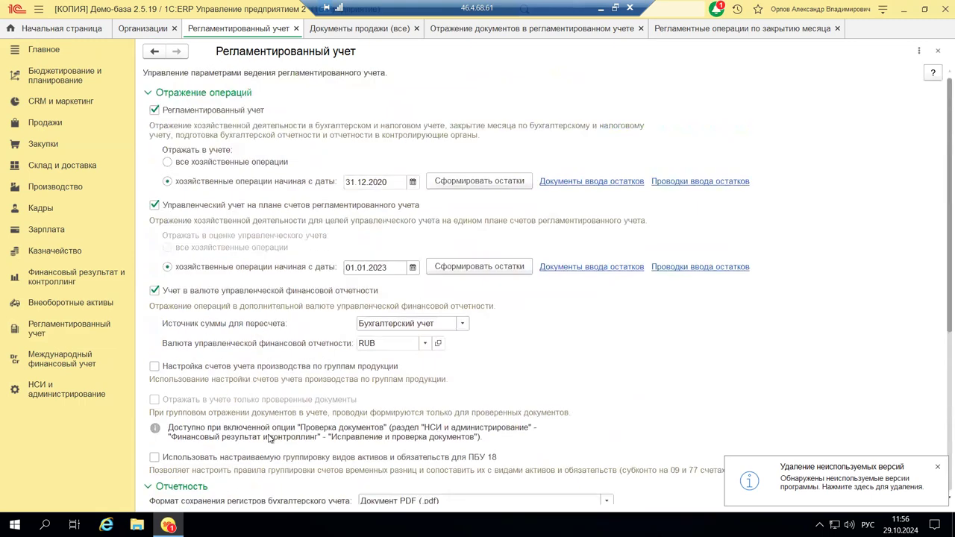
{"action": "left_click", "coordinate": [939, 54]}
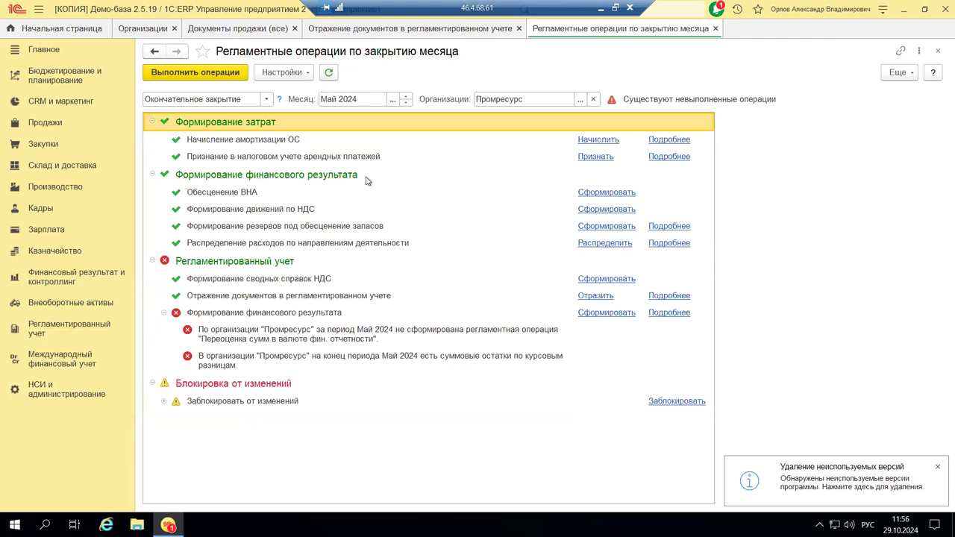
View the commands of the Регламентированный учет section, and switch to the PowerPoint presentation to show its title slide.
{"action": "left_click", "coordinate": [75, 327]}
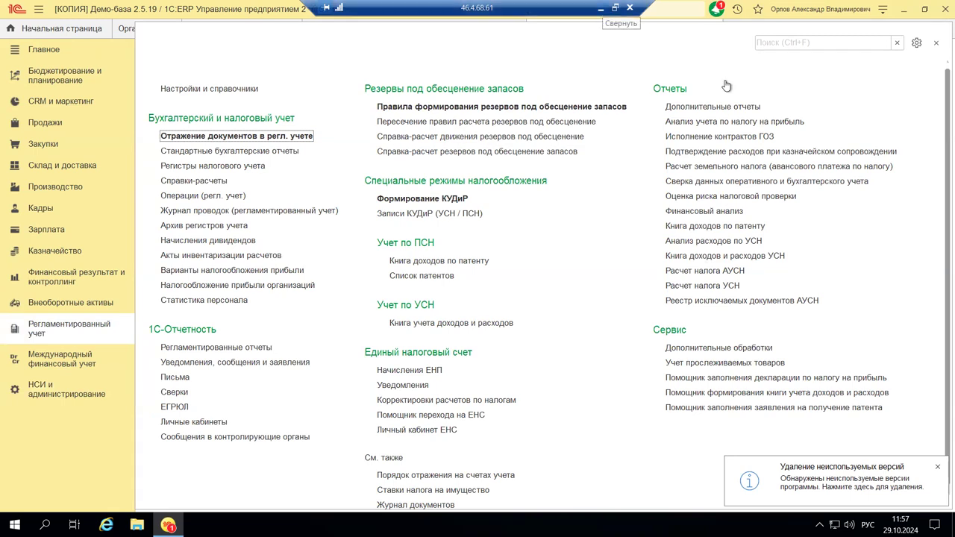
{"action": "left_click", "coordinate": [601, 7]}
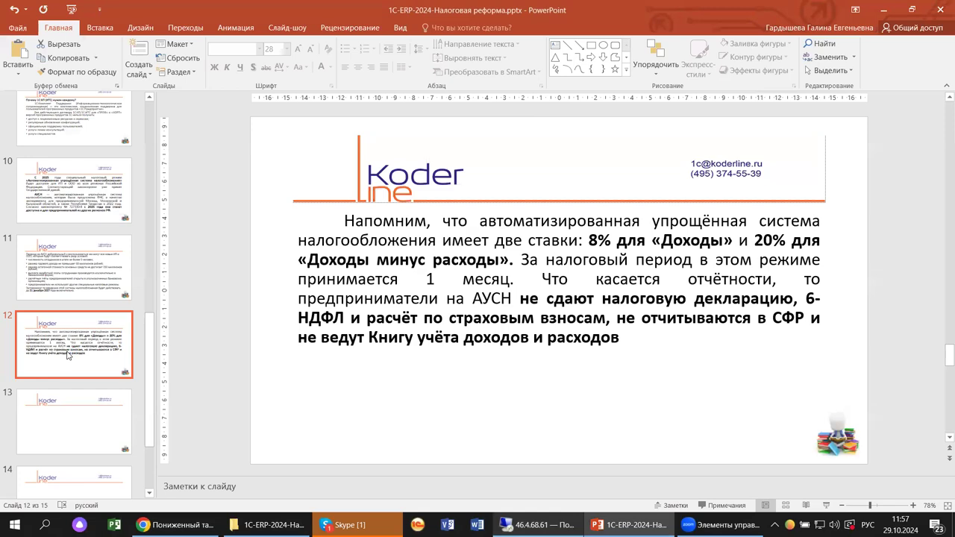
{"action": "scroll", "coordinate": [67, 355], "scroll_direction": "up", "scroll_amount": 10}
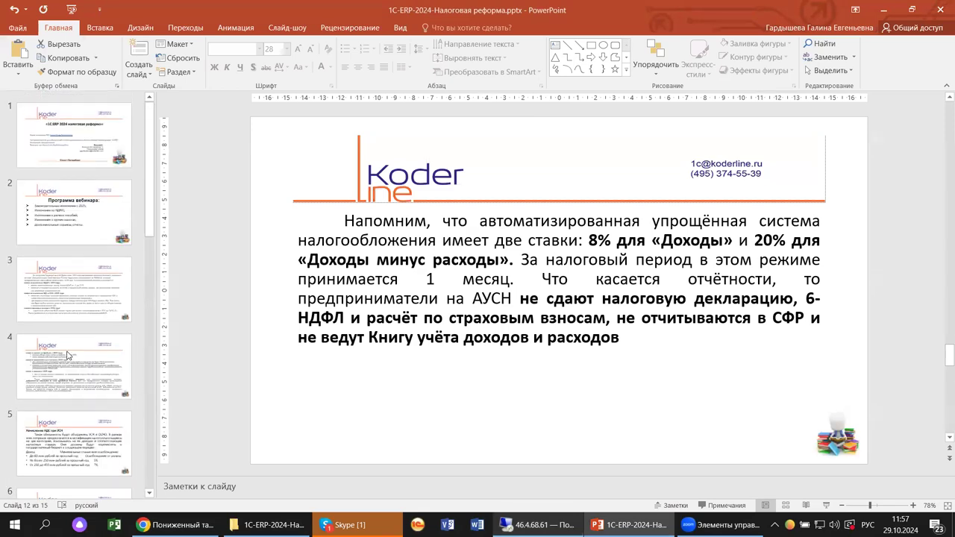
{"action": "left_click", "coordinate": [39, 141]}
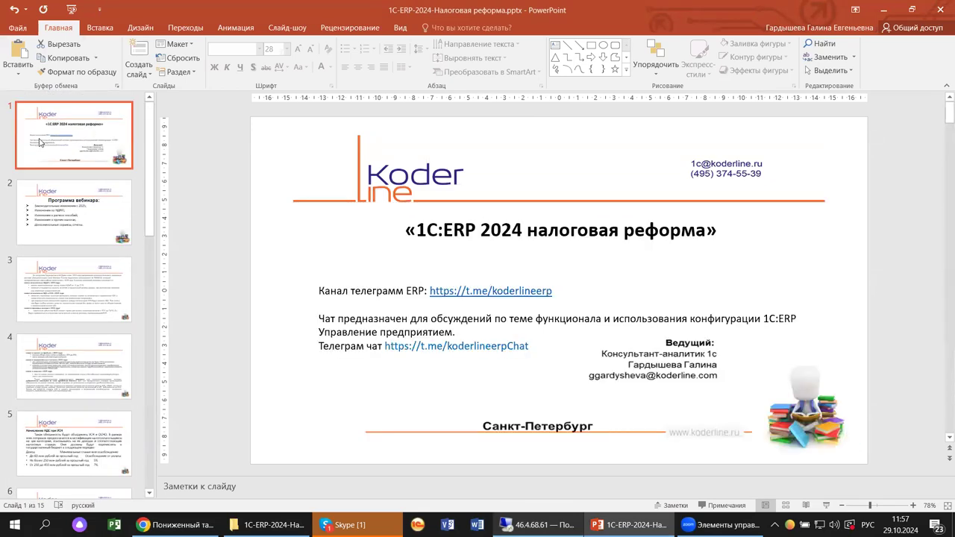